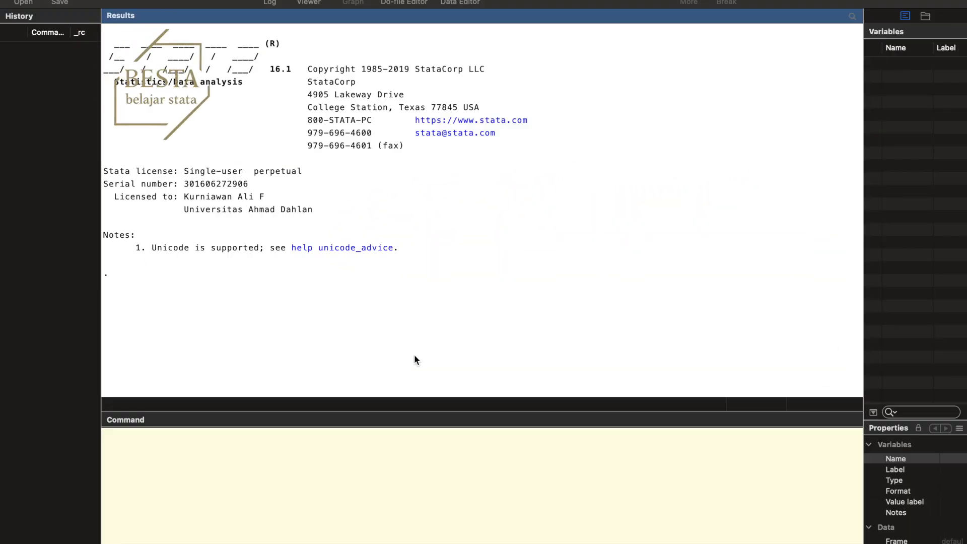
Load the example dataset auto.dta from the web with the webuse command
left_click(431, 482)
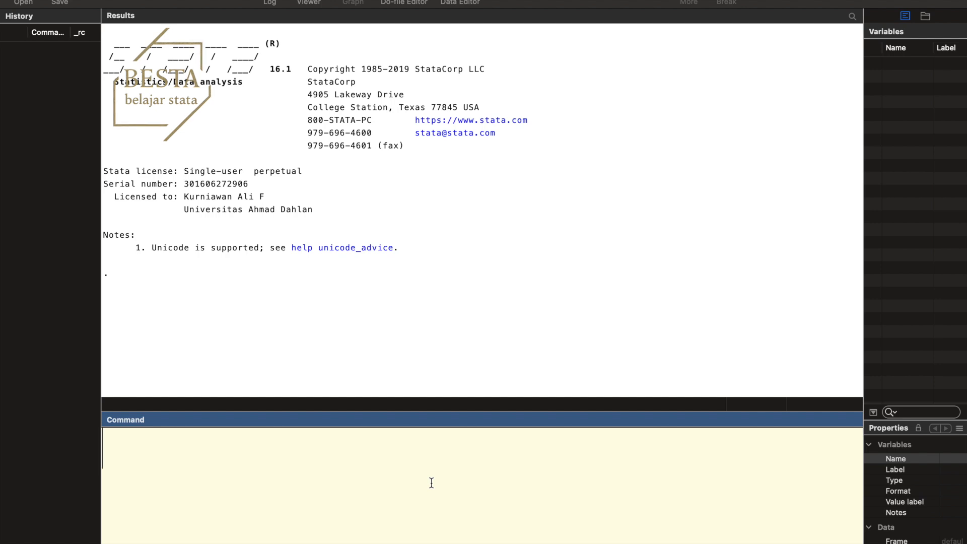
type("webu")
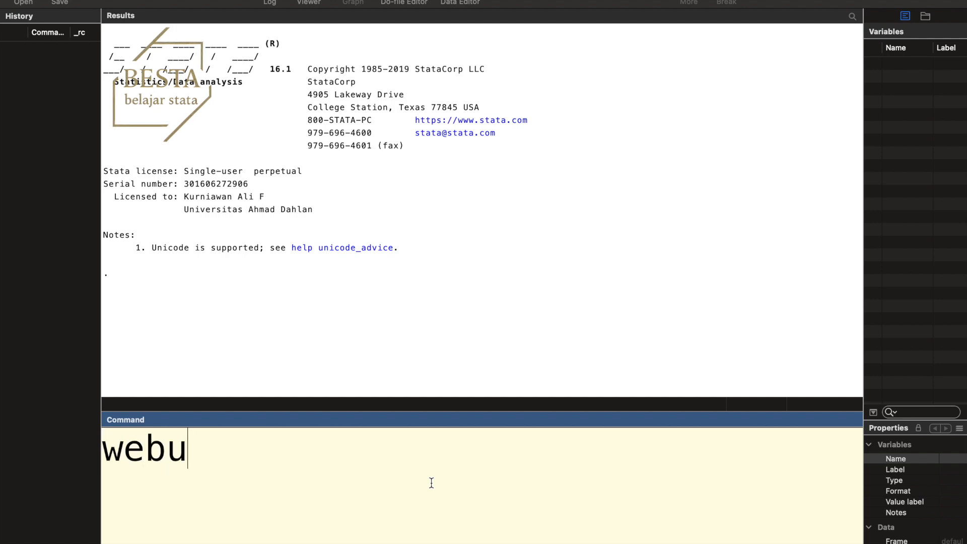
type("se ")
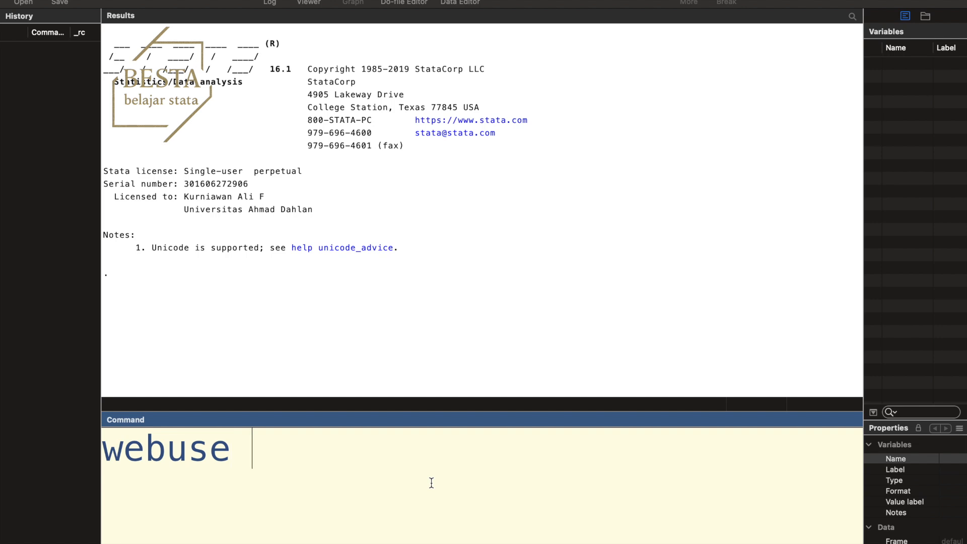
type("auto")
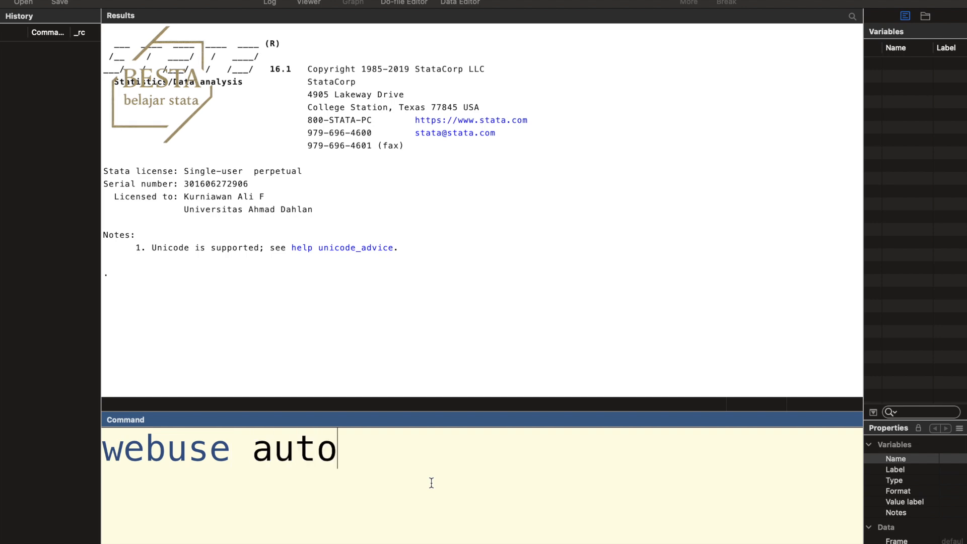
type(".dta")
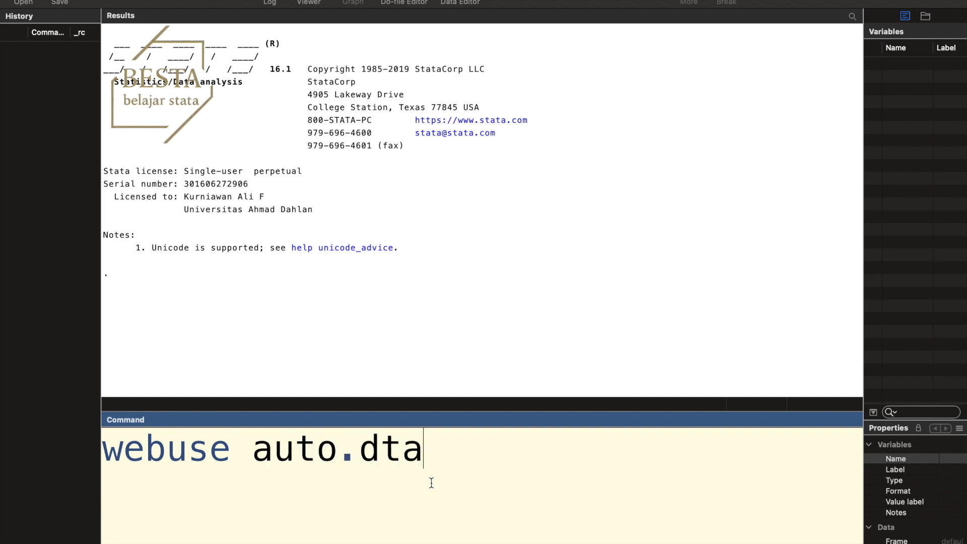
key("Return")
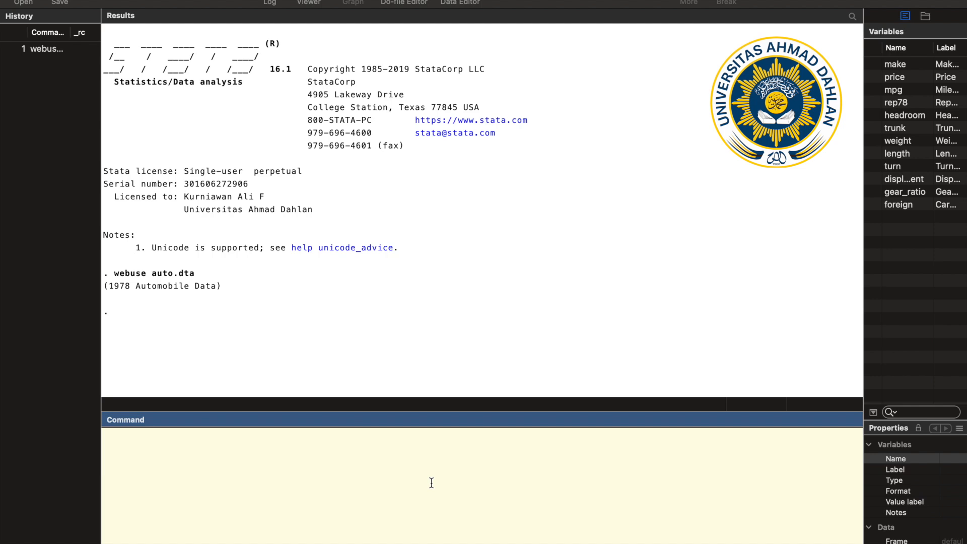
Draw a connected P-P plot of weight against length with the command "ppplot connected weight length"
type("ppl")
key("BackSpace")
type("plot")
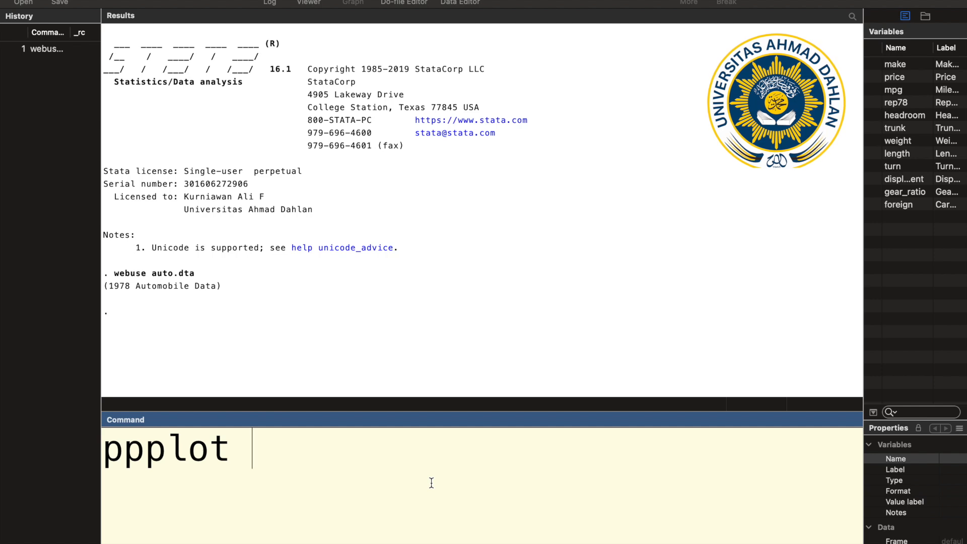
type("c")
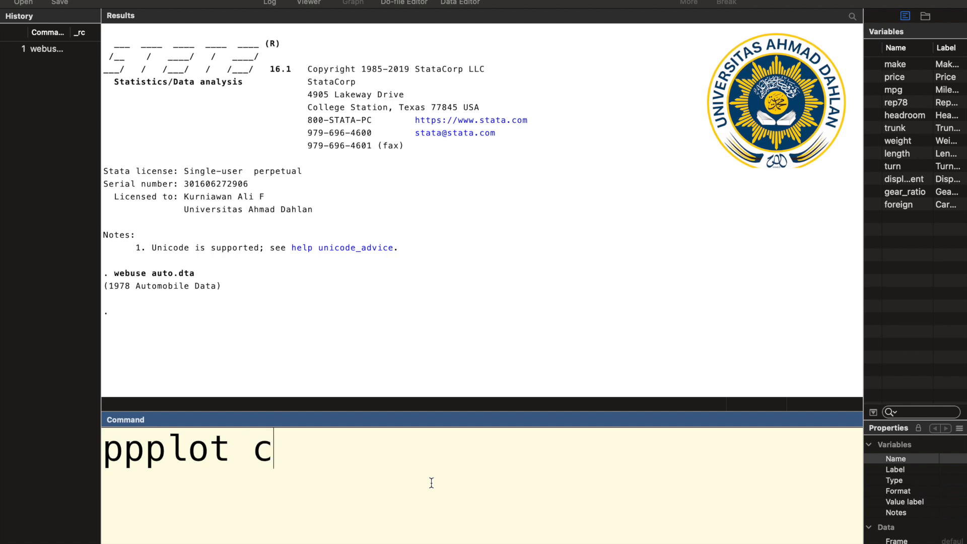
type("onn")
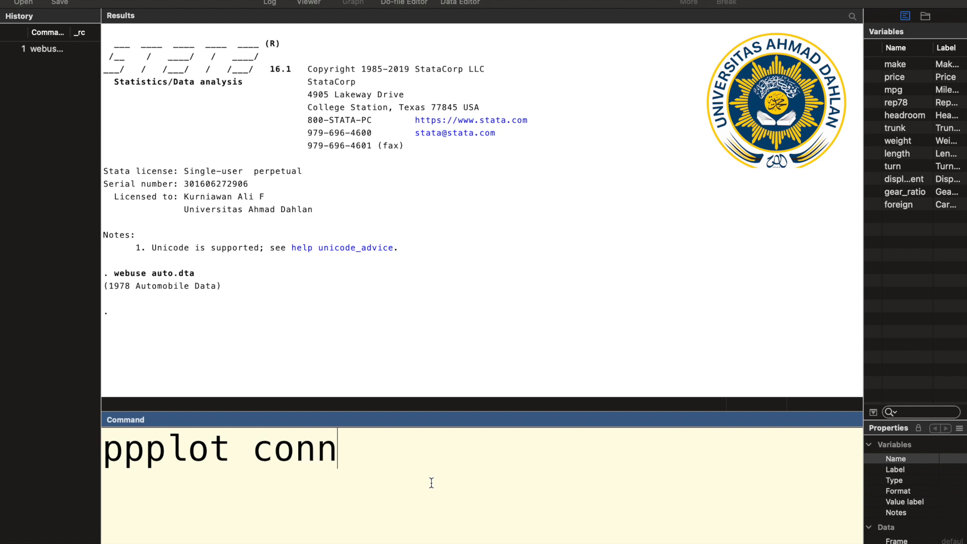
type("ected")
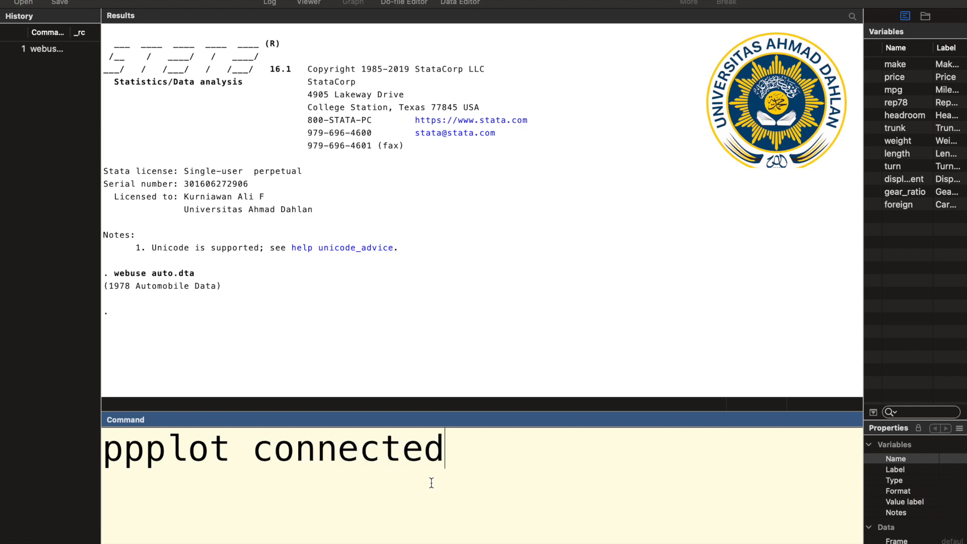
type(" wei")
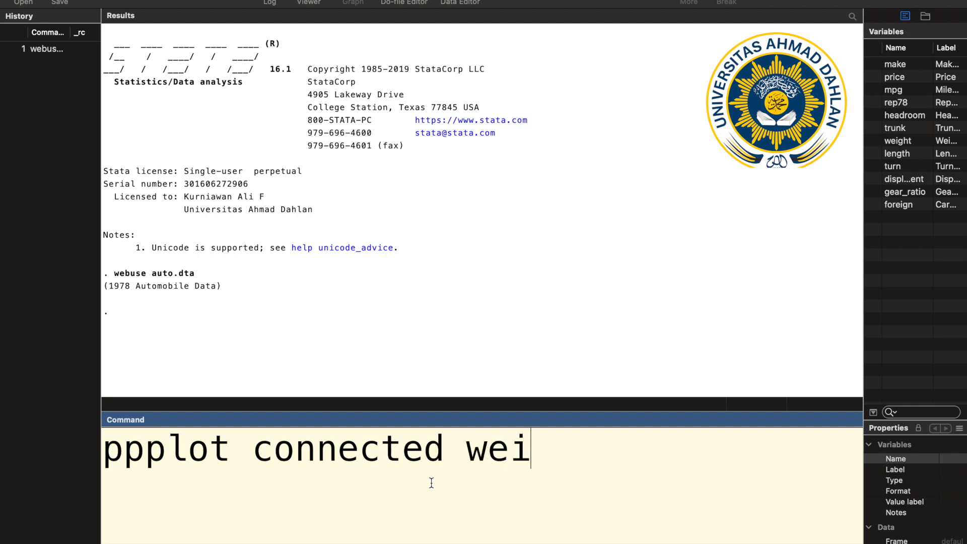
type("ght ")
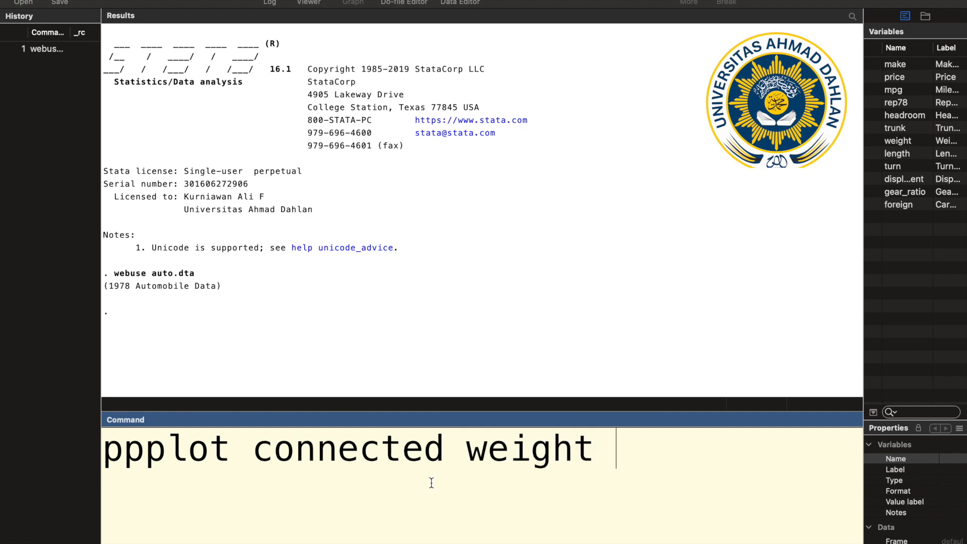
type("length")
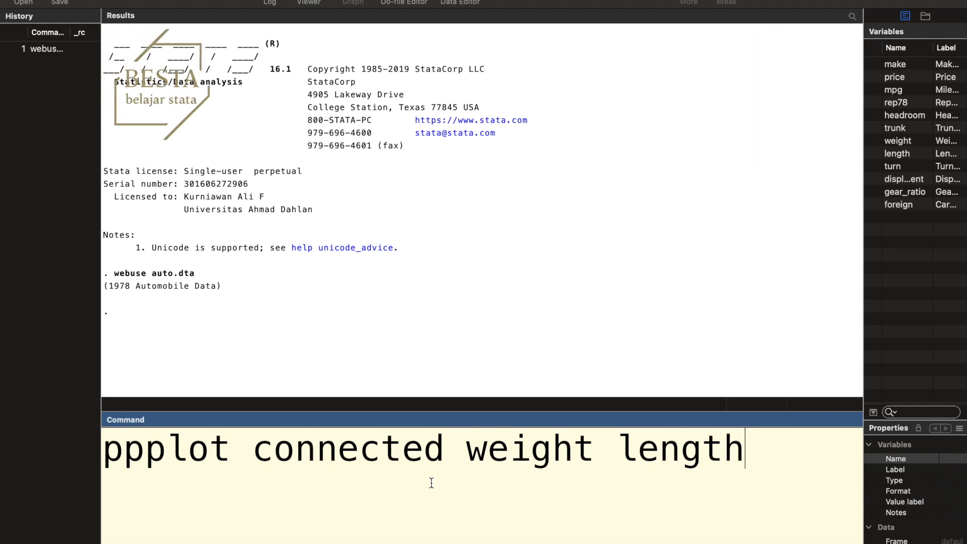
key("Return")
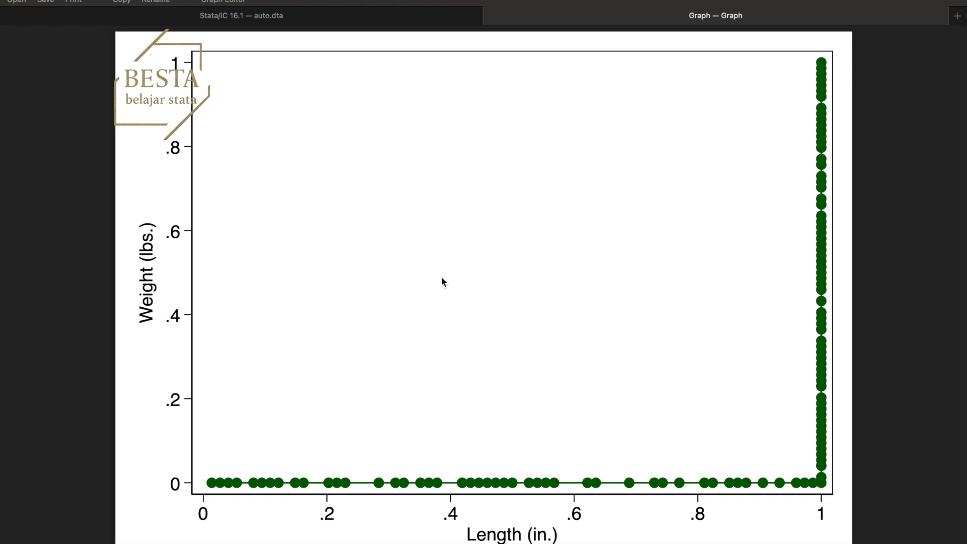
Recall the earlier command "ppplot connected weight length" for editing and remove the length variable from it
left_click(336, 24)
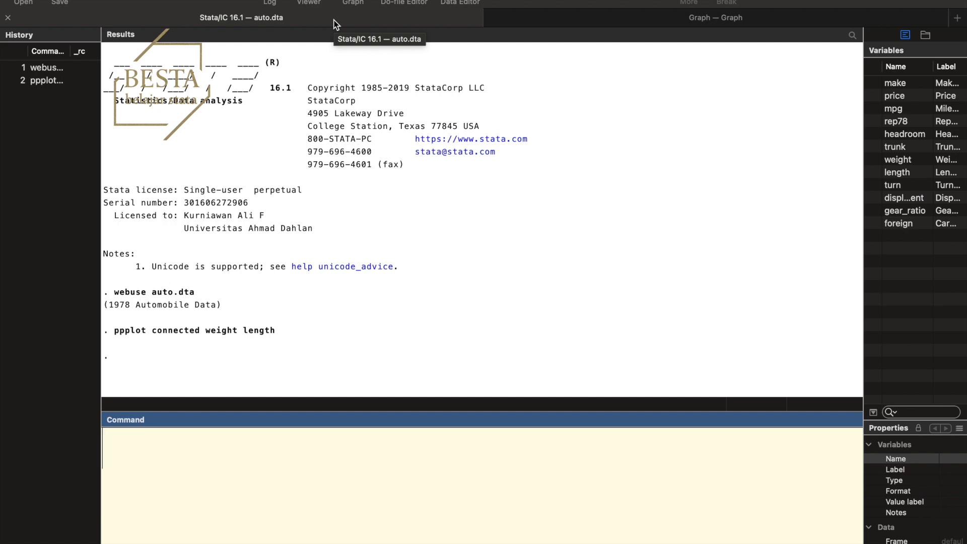
left_click(59, 81)
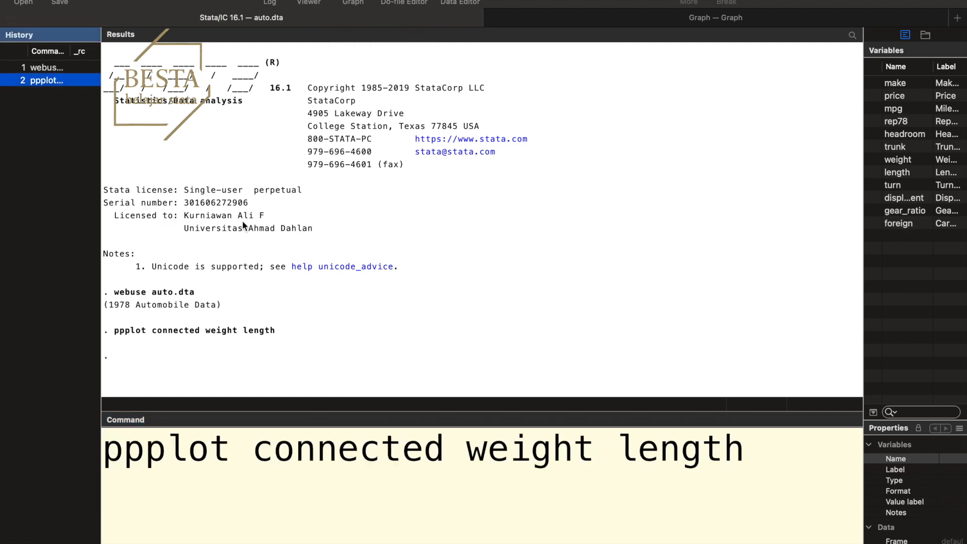
left_click(790, 466)
key("BackSpace")
key("BackSpace")
key("BackSpace")
key("BackSpace")
key("BackSpace")
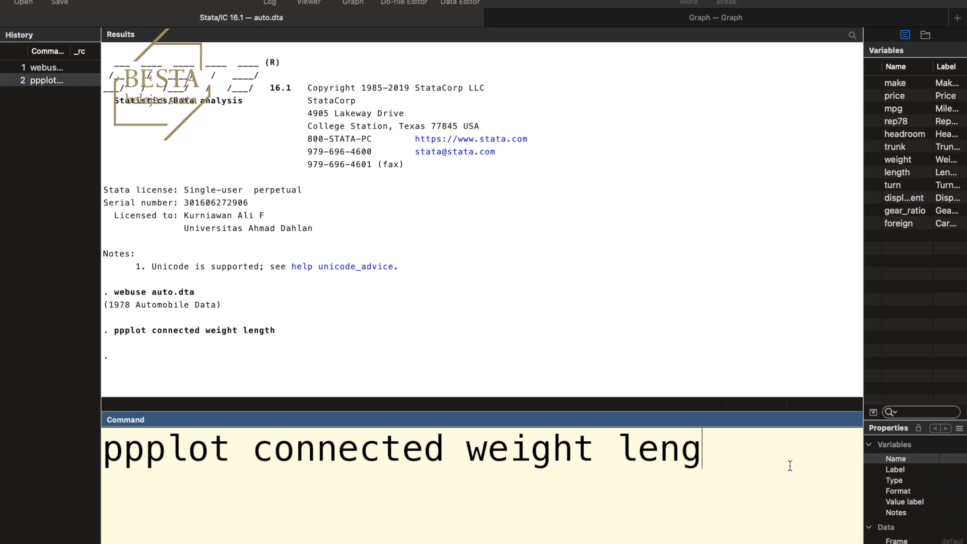
key("BackSpace")
key("BackSpace")
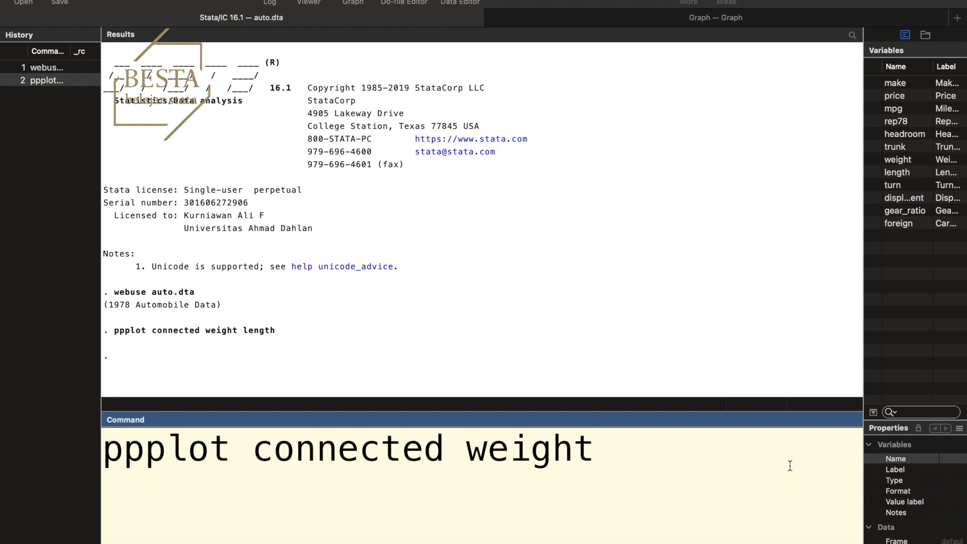
Add the option by(foreign) to the connected P-P plot command for weight and run it
type(",")
type("by(f")
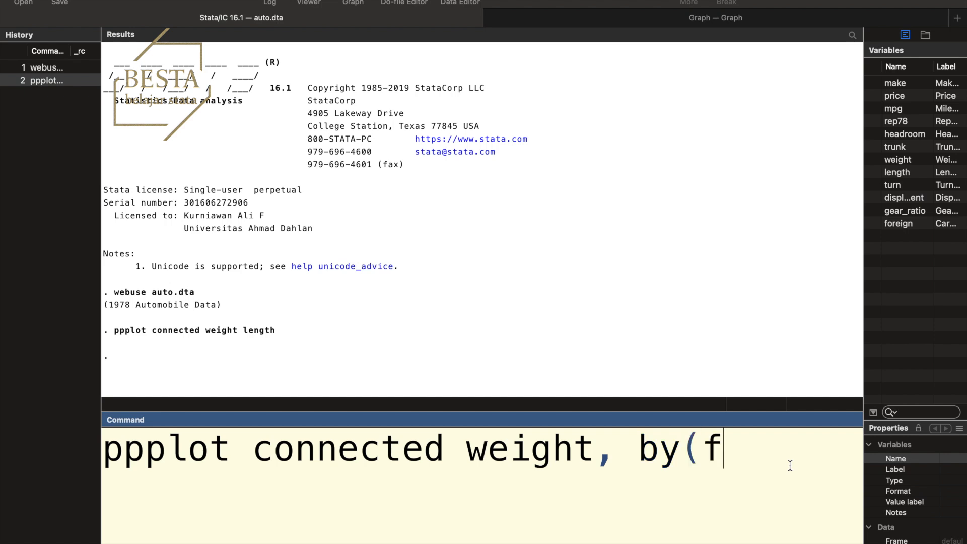
type("oreign)")
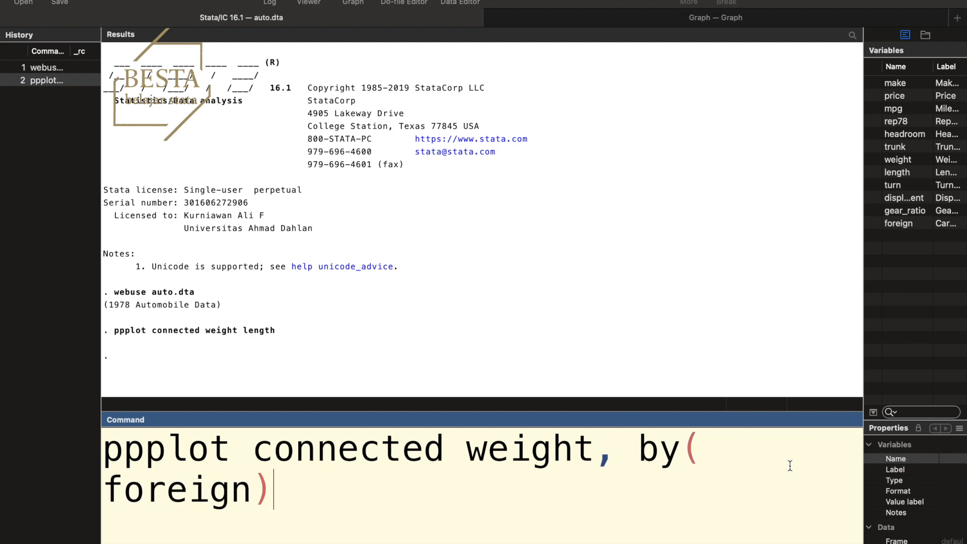
key("Return")
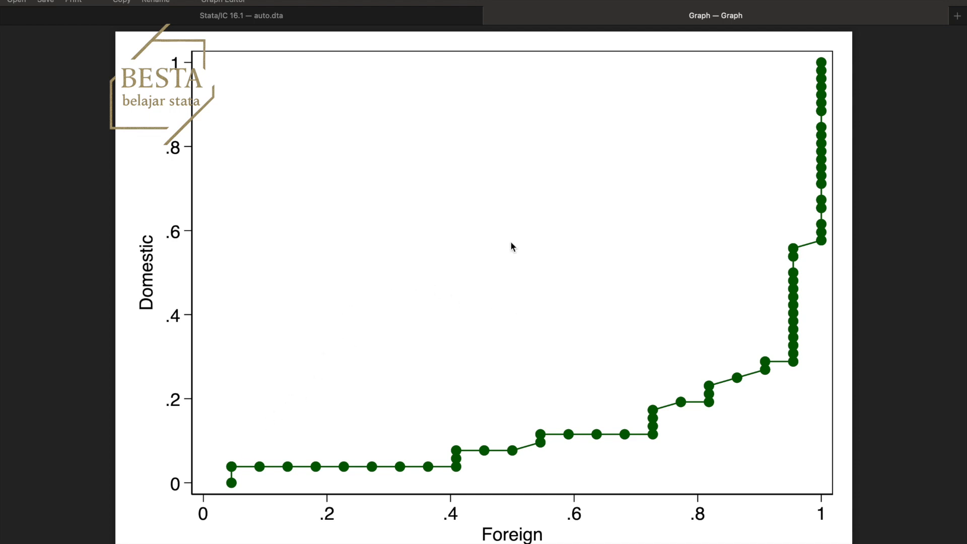
Rerun the P-P plot of weight by foreign with a reference line added through the option plot(function y=x)
left_click(318, 20)
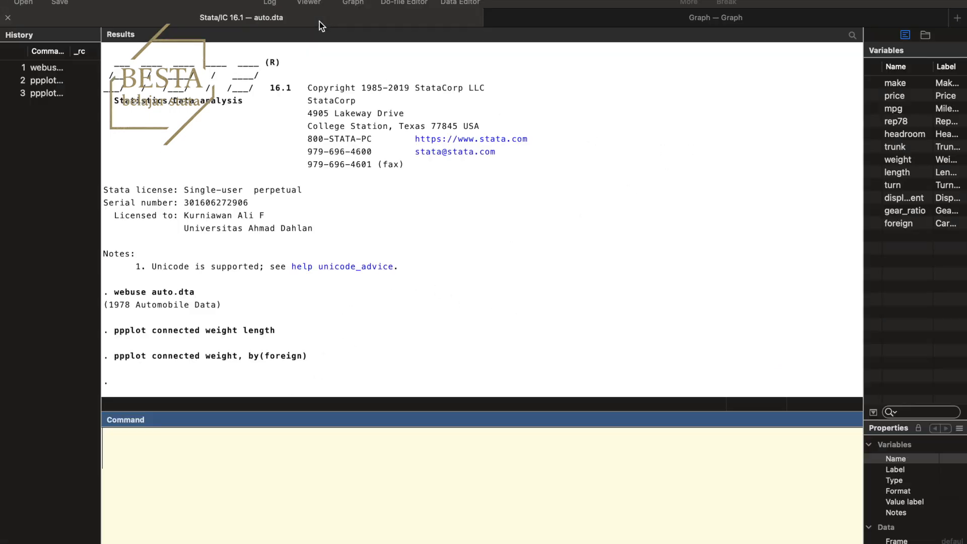
left_click(53, 93)
left_click(289, 501)
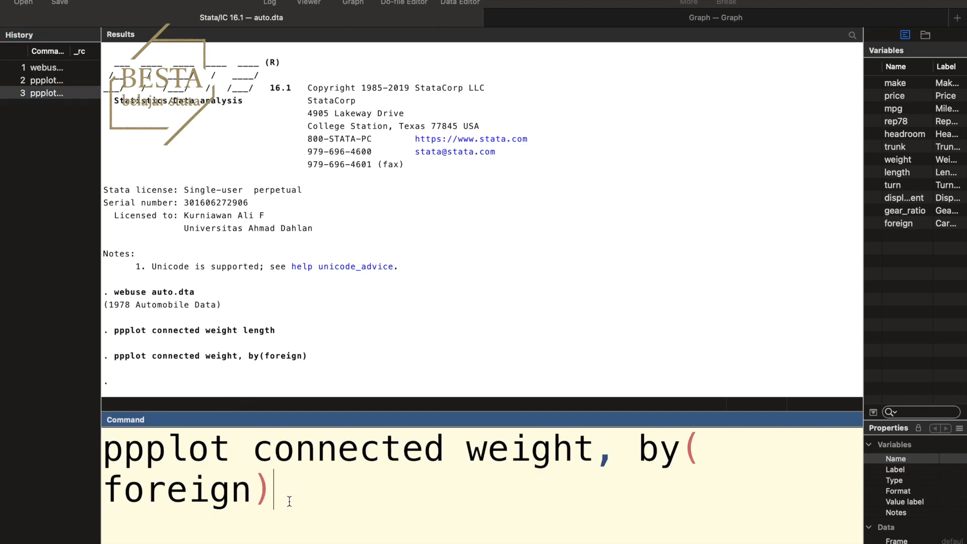
type("plot")
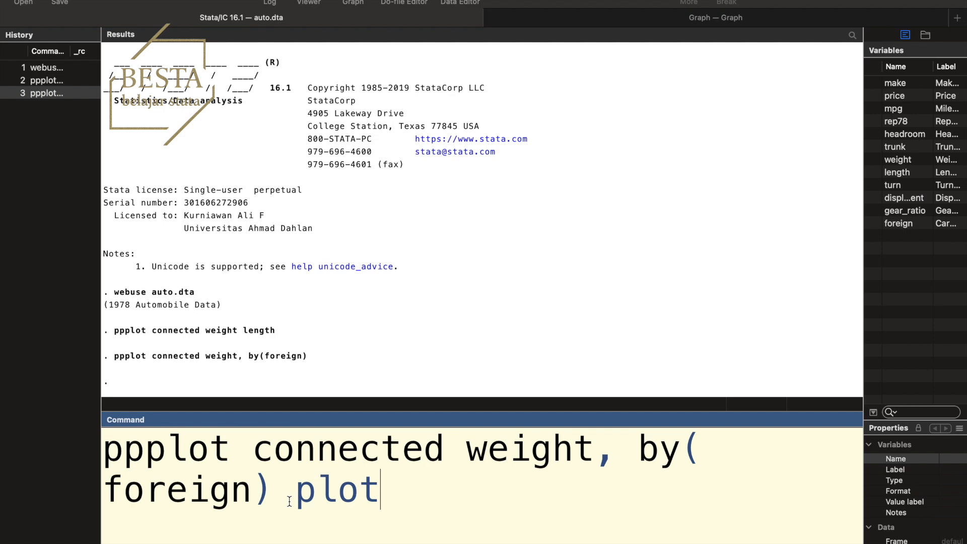
type("(func")
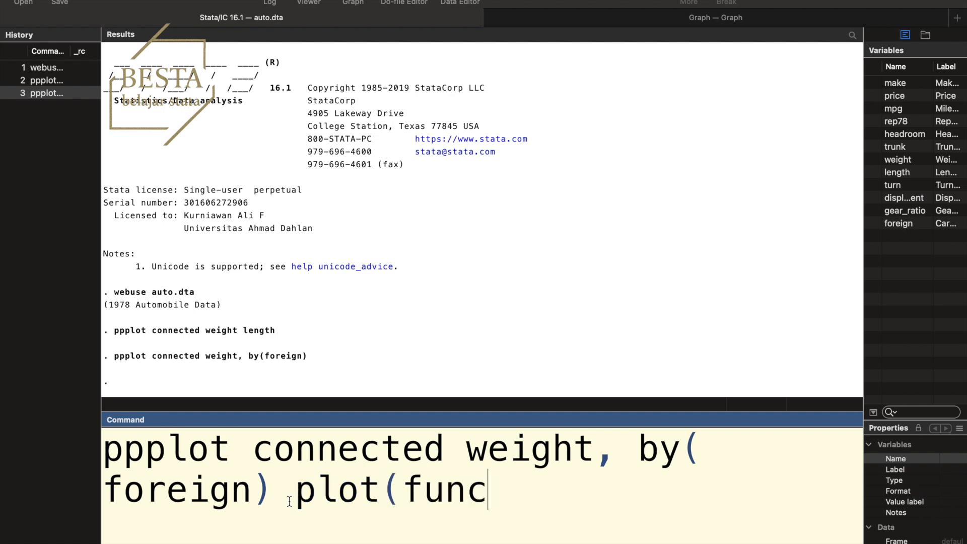
type("tion")
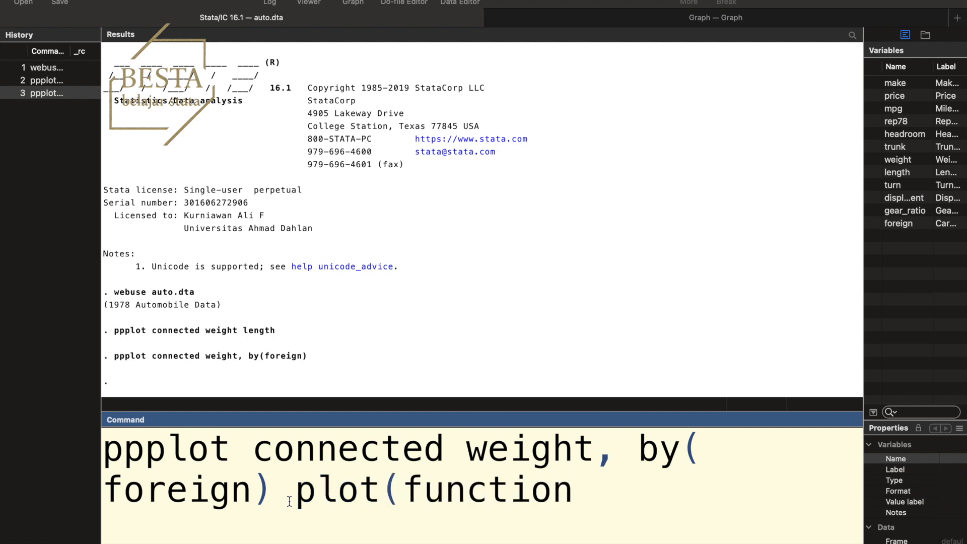
type(" y=x")
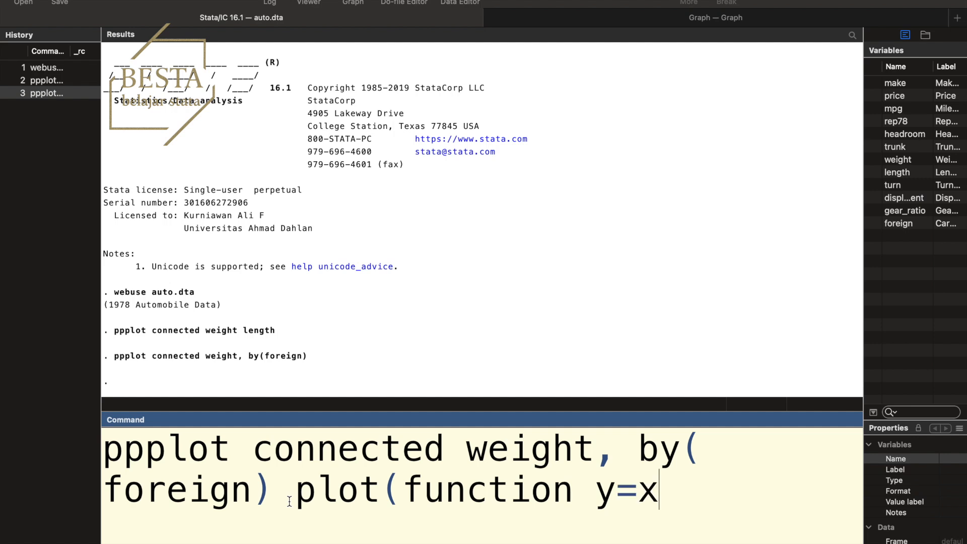
type(")")
key("Return")
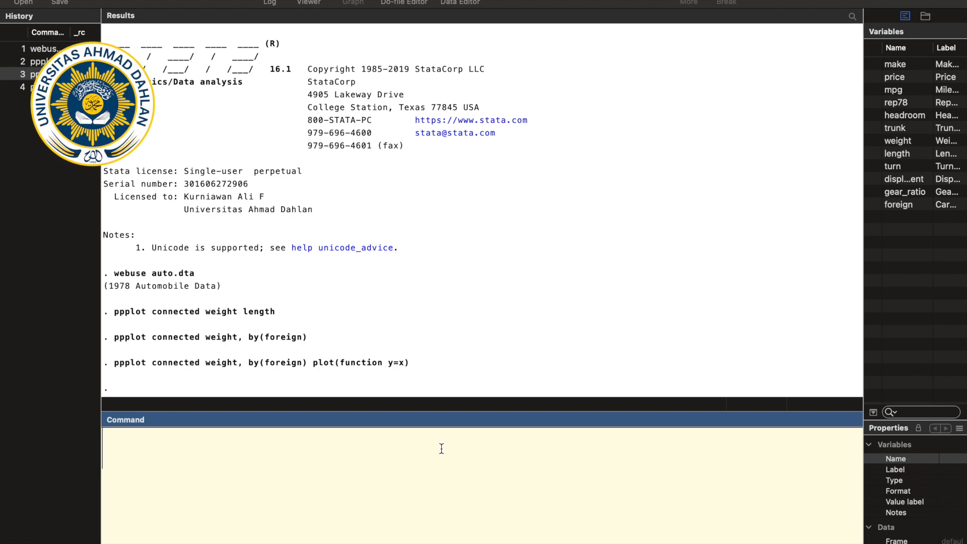
Draw a Q-Q plot of trunk against weight with the command "qqplot trunk weight"
type("qqpl")
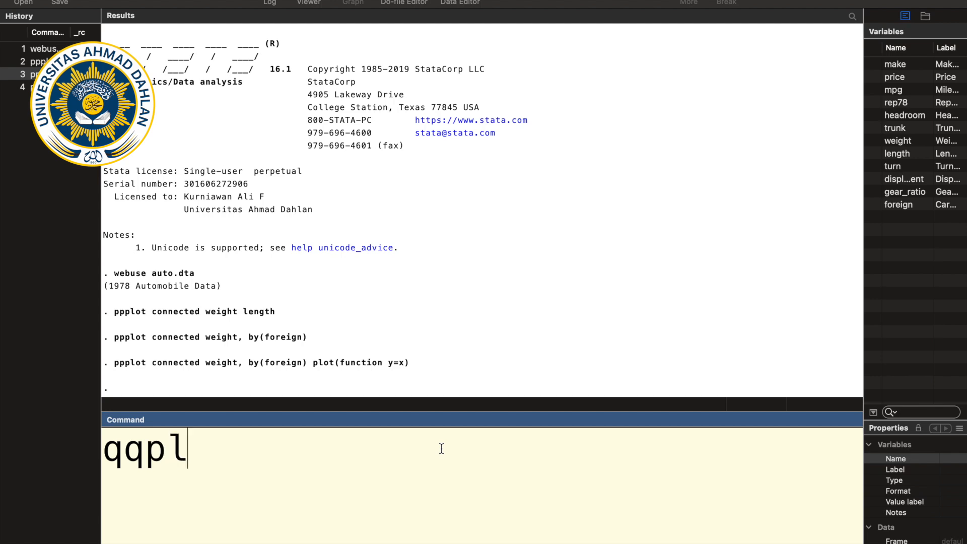
type("ot")
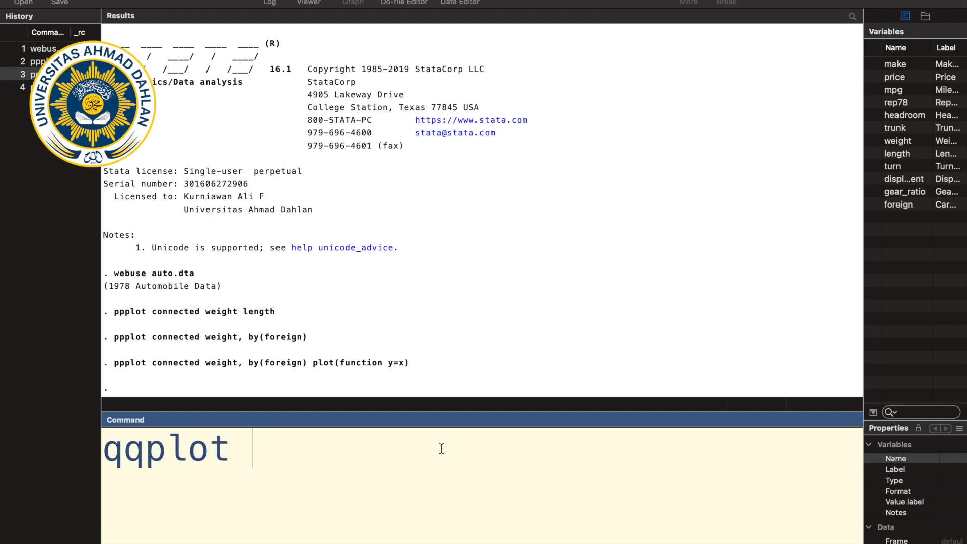
double_click(904, 129)
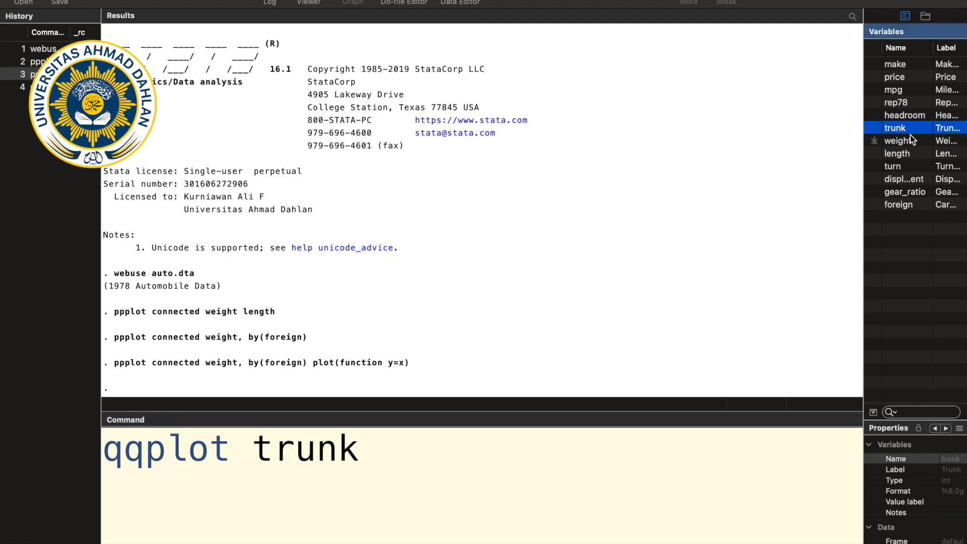
double_click(906, 141)
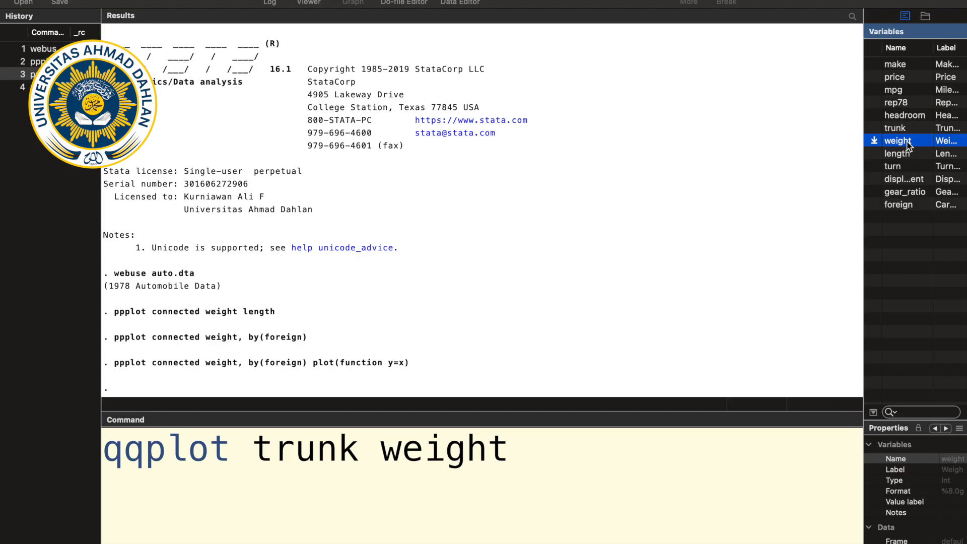
key("Return")
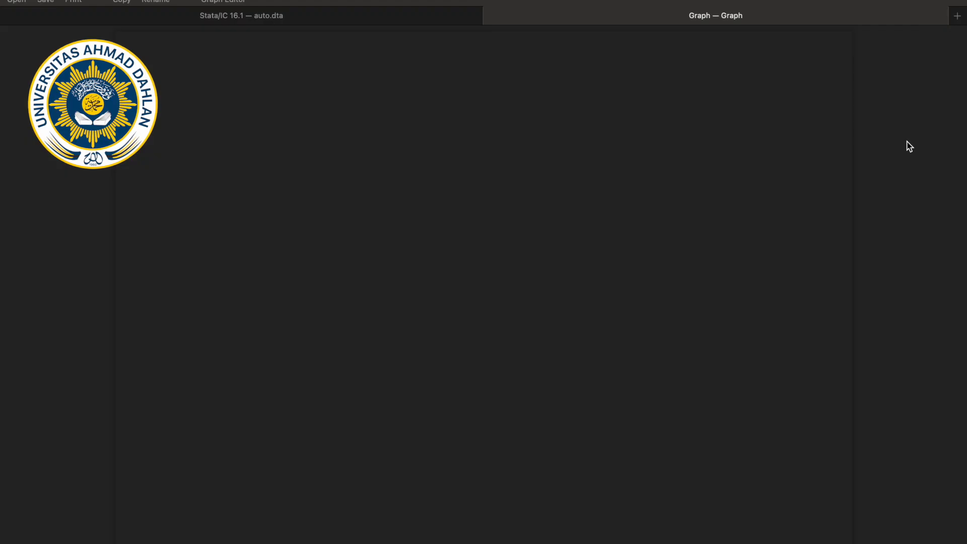
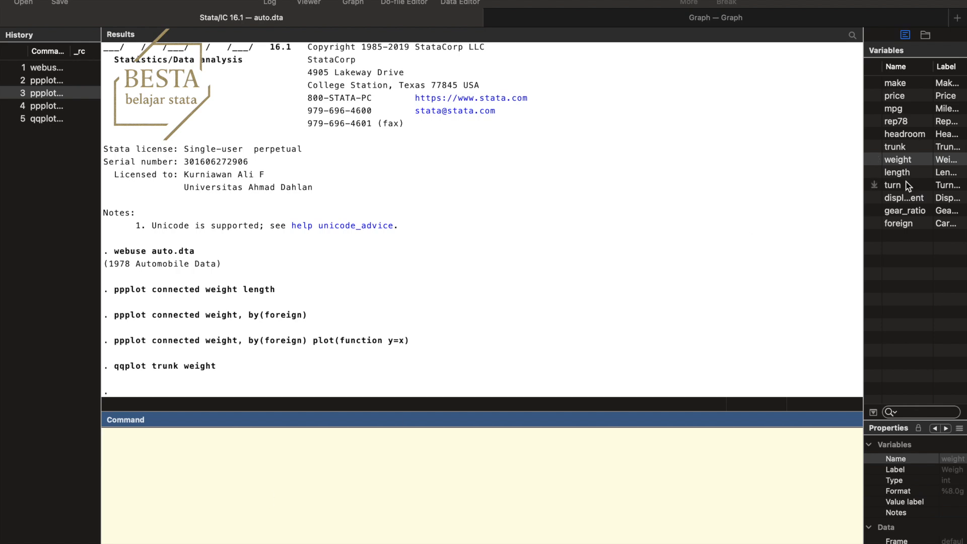
Write the command "gen weight_d=weight if foreign==0" without running it
left_click(906, 161)
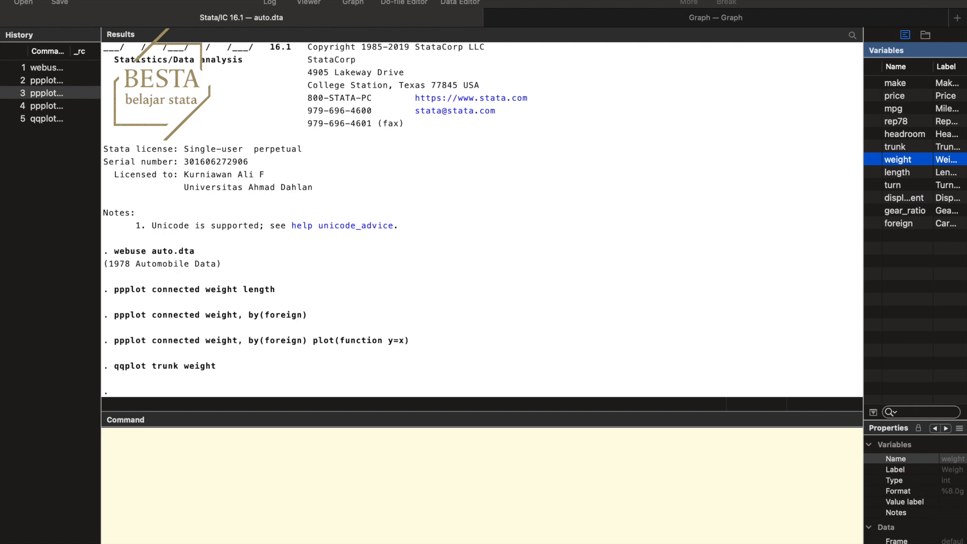
left_click(582, 512)
type("gen")
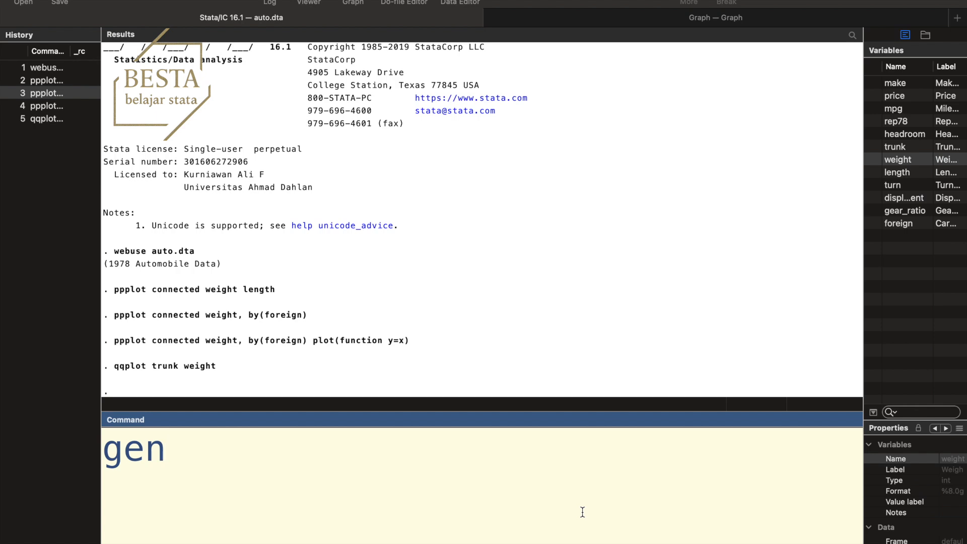
type(" weightd")
key("BackSpace")
type("_d")
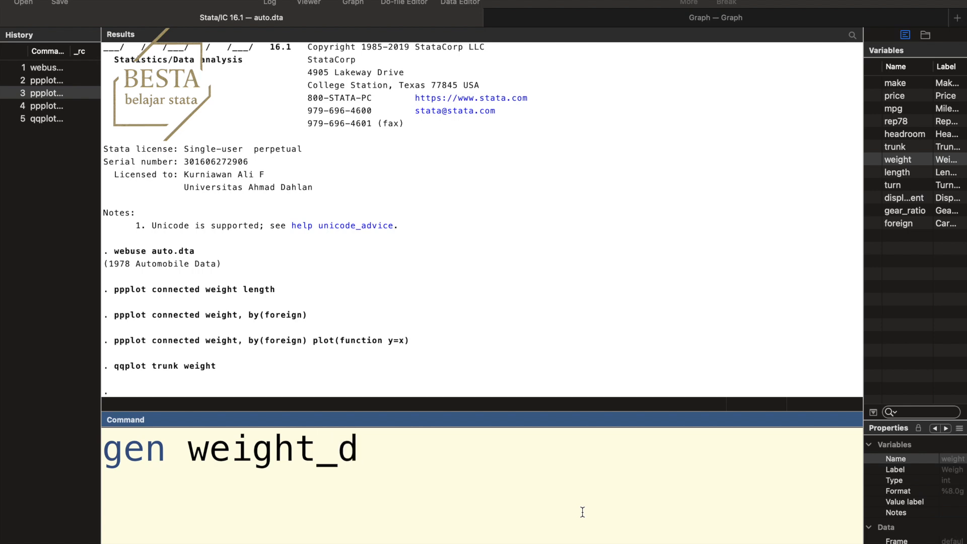
type("=weight")
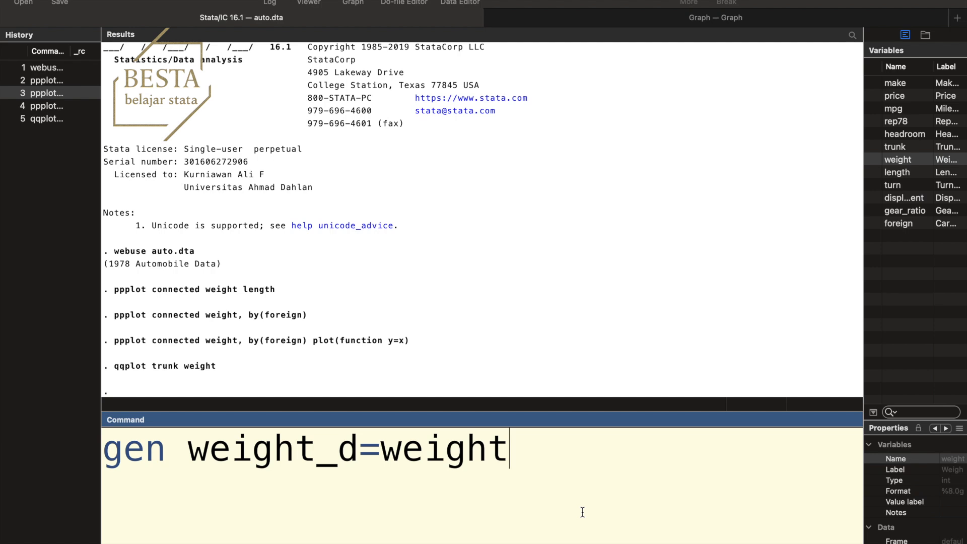
type(" if")
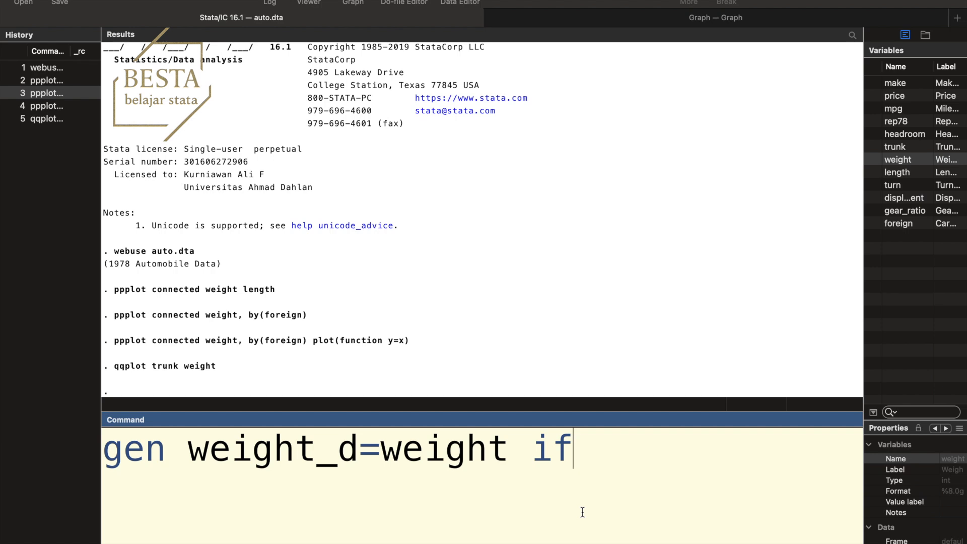
type("f")
type("orei")
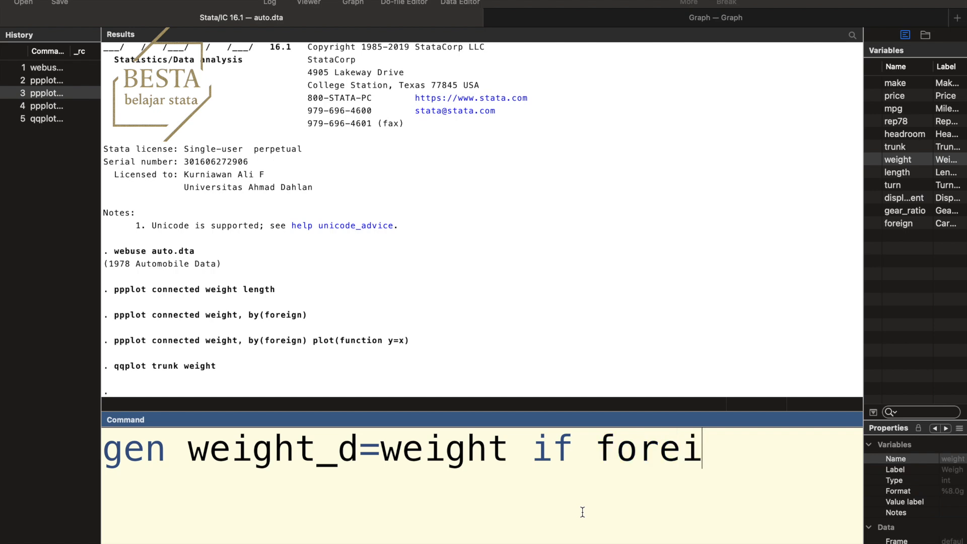
type("gn")
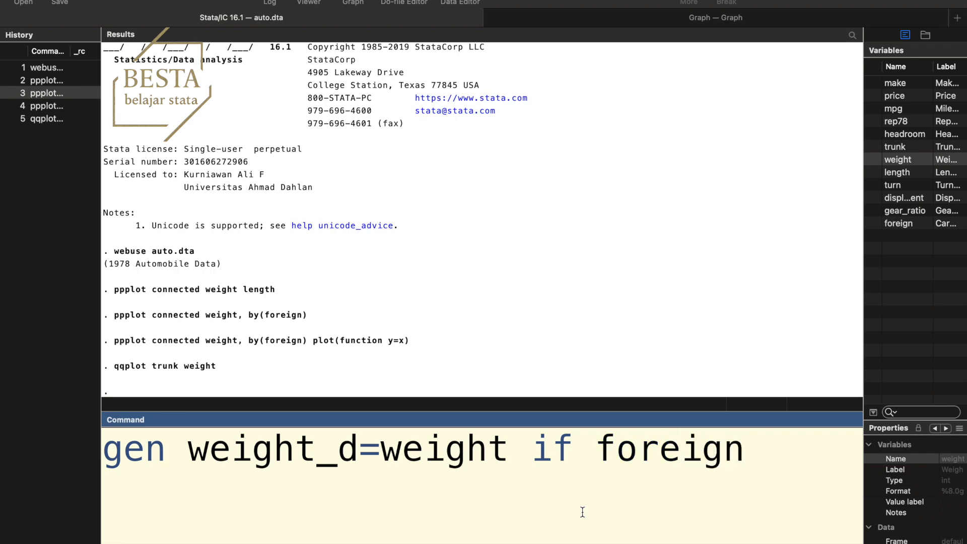
type("==0")
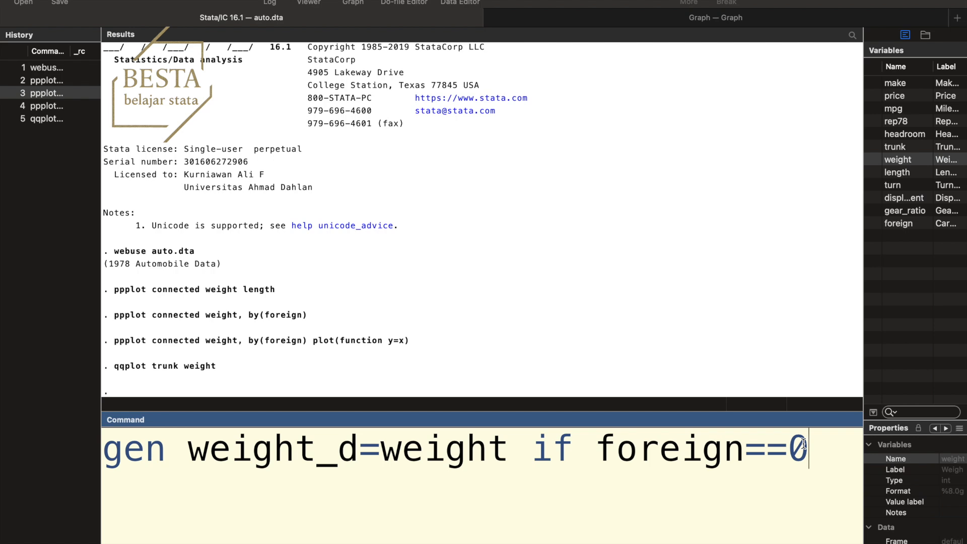
Replace the condition foreign==0 with !foreign and run the command to generate weight_d
key("BackSpace")
key("BackSpace")
key("BackSpace")
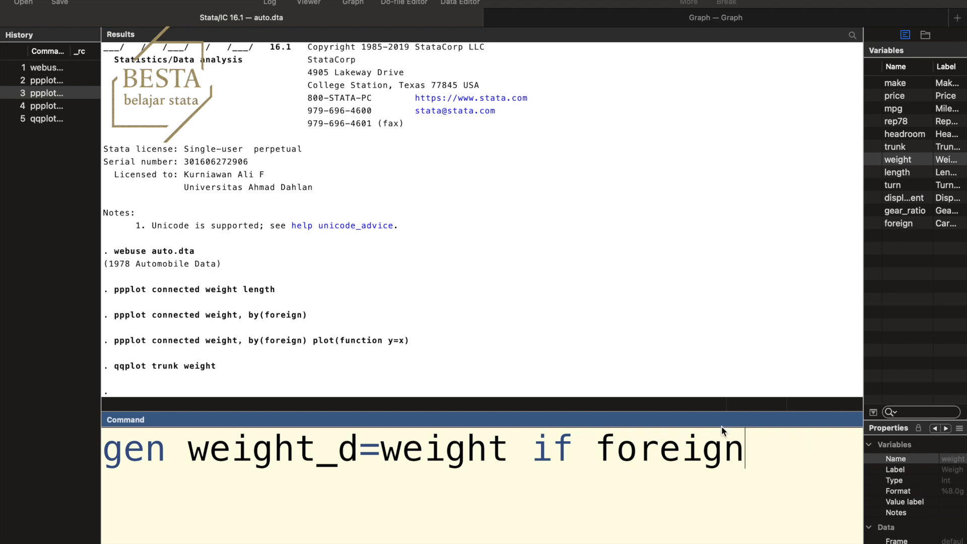
left_click(603, 445)
type("!")
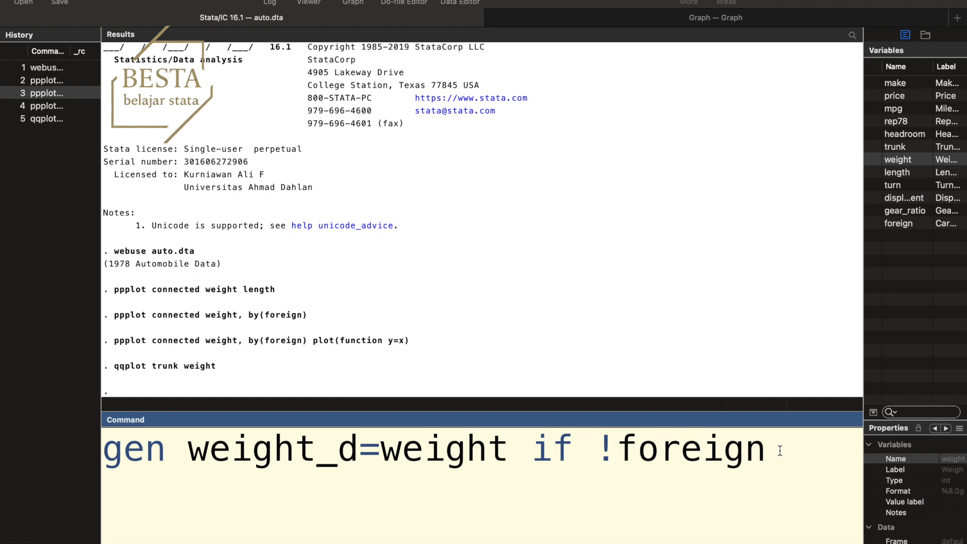
key("Return")
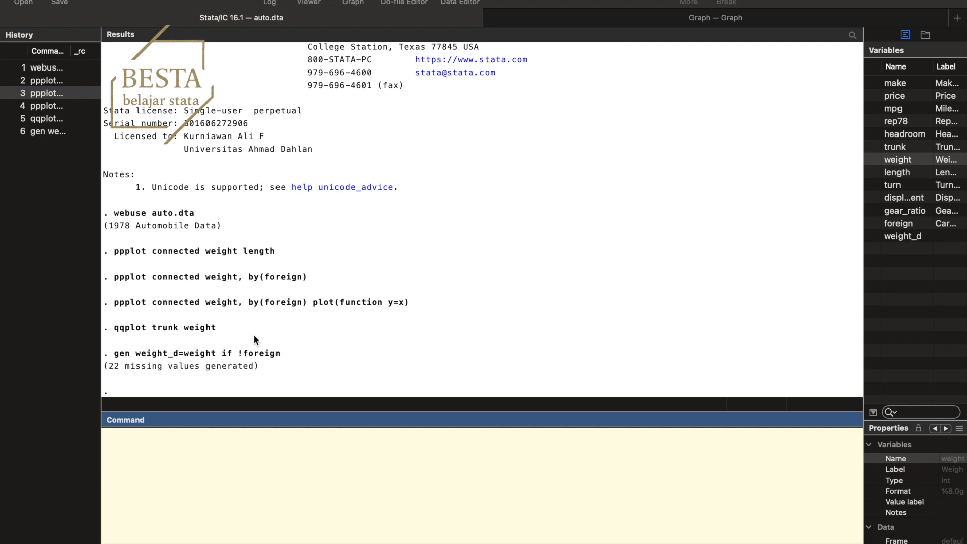
Recall the command that generated weight_d and edit it to "gen weight_f=weight if foreign==1"
left_click(55, 133)
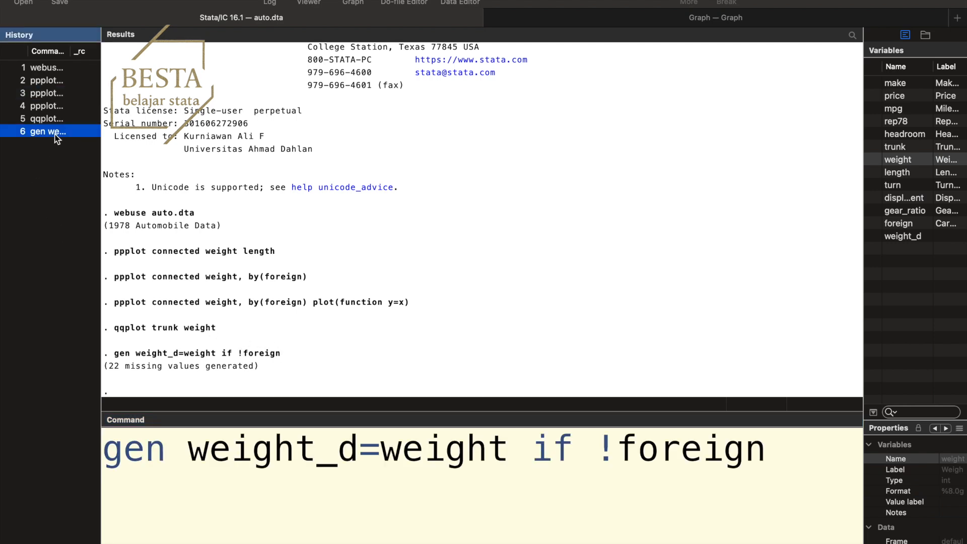
left_click(355, 451)
key("BackSpace")
type("f")
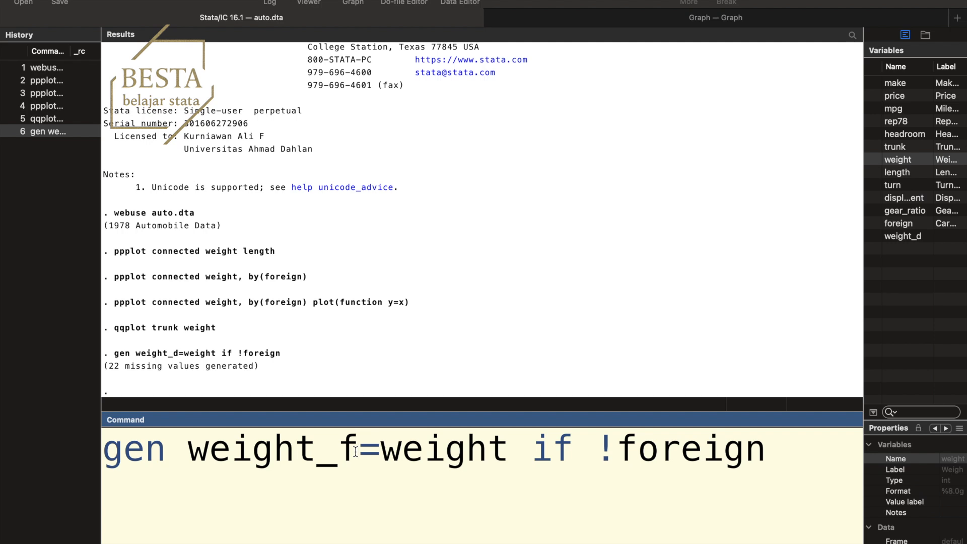
left_click(622, 443)
key("BackSpace")
left_click(759, 456)
type("==1")
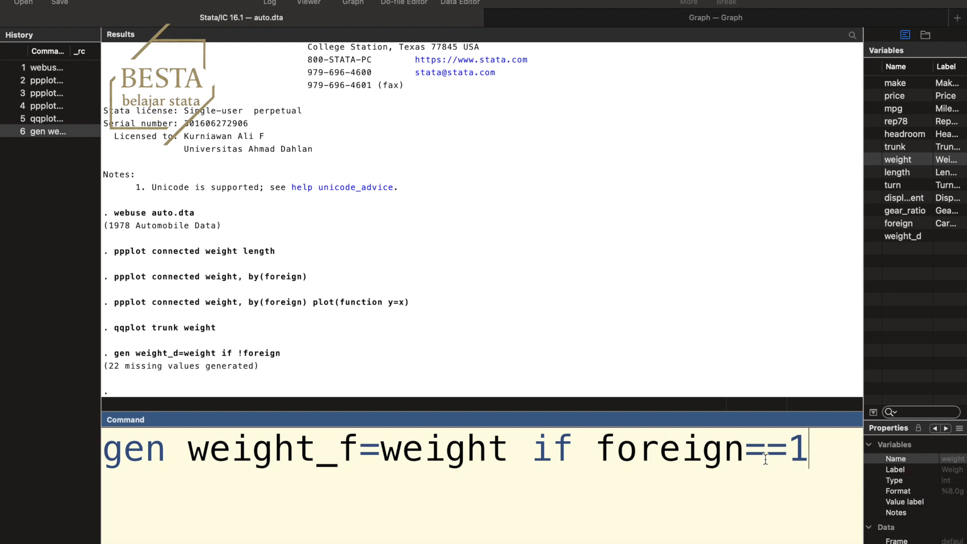
Shorten the condition to "if foreign" and run the command to generate weight_f
key("BackSpace")
key("BackSpace")
key("BackSpace")
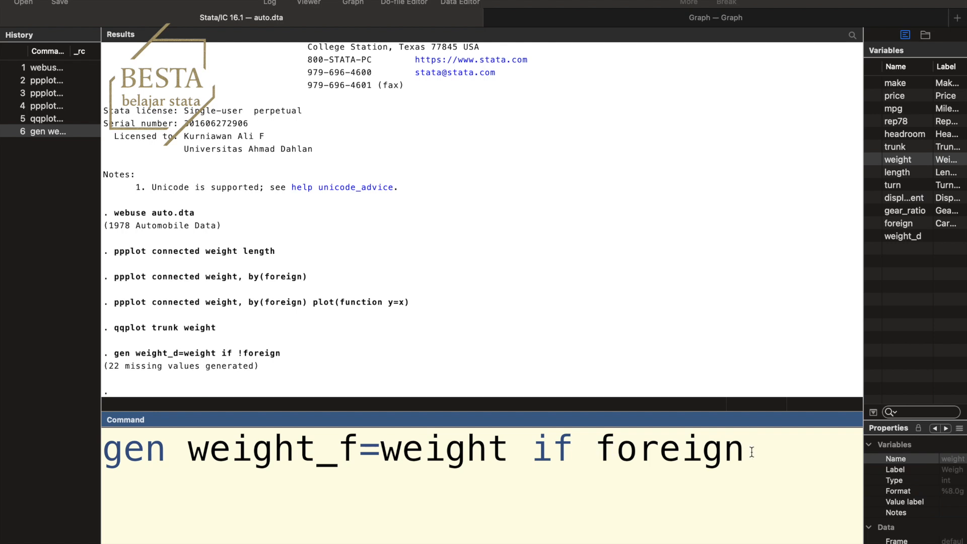
key("Return")
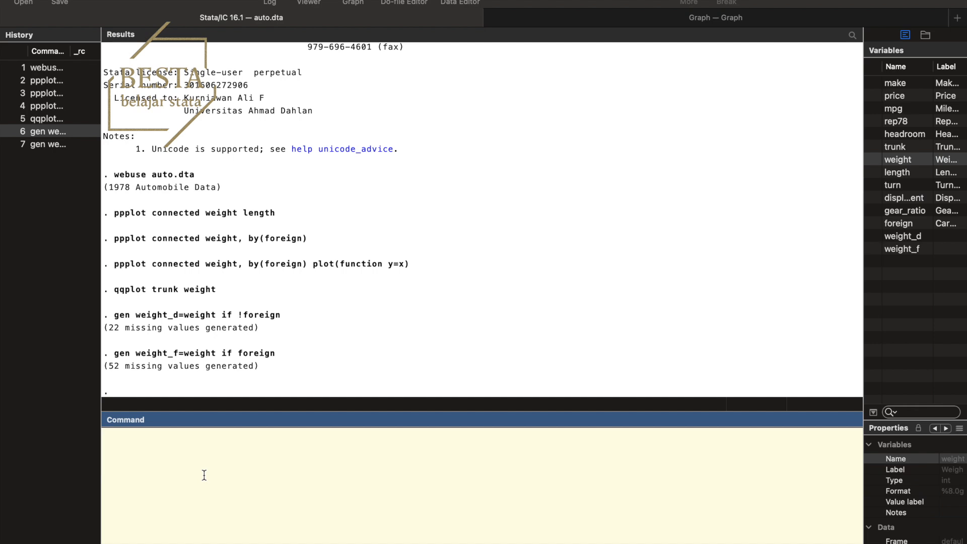
Draw a Q-Q plot with the command "qqplot weight_d weight_f" and close the resulting graph
type("qq")
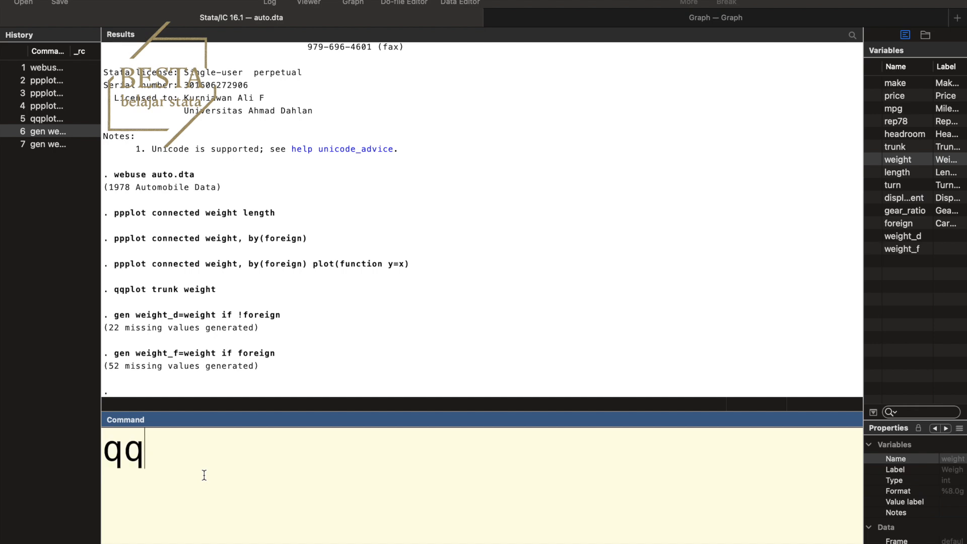
type("plot ")
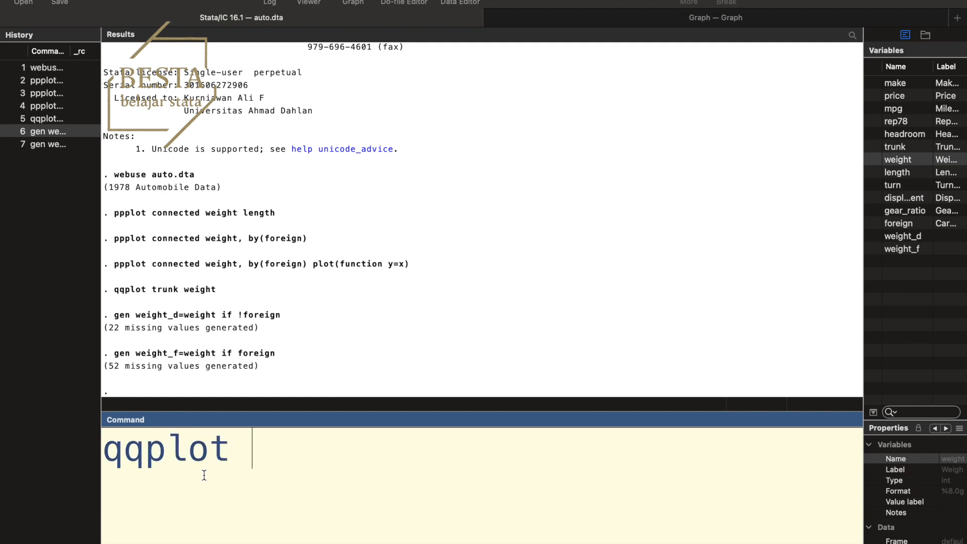
type("weight_d weight")
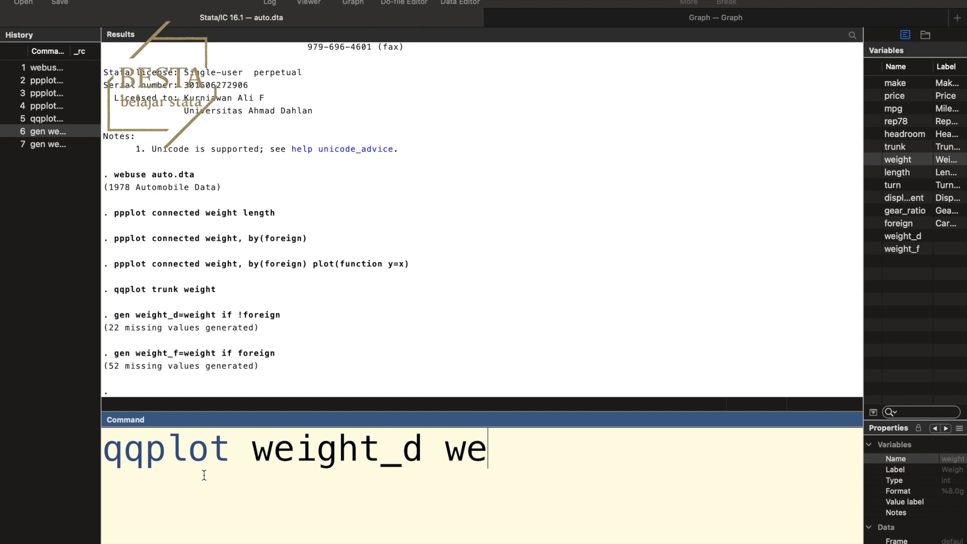
type("_")
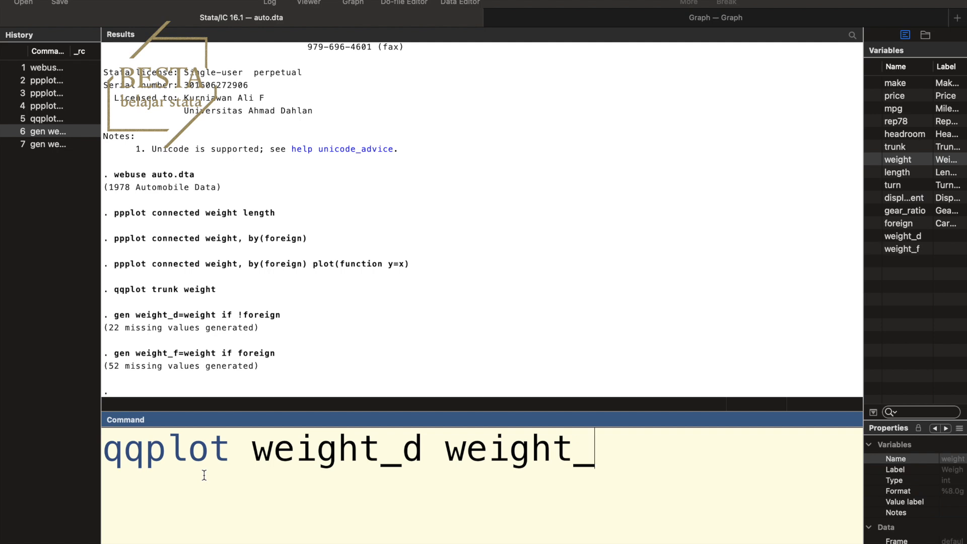
type("f")
key("Return")
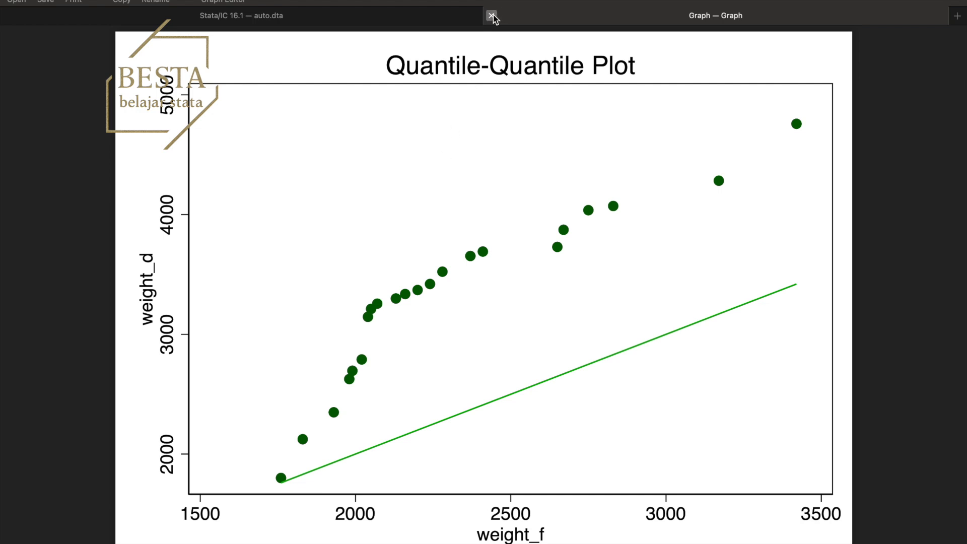
left_click(493, 16)
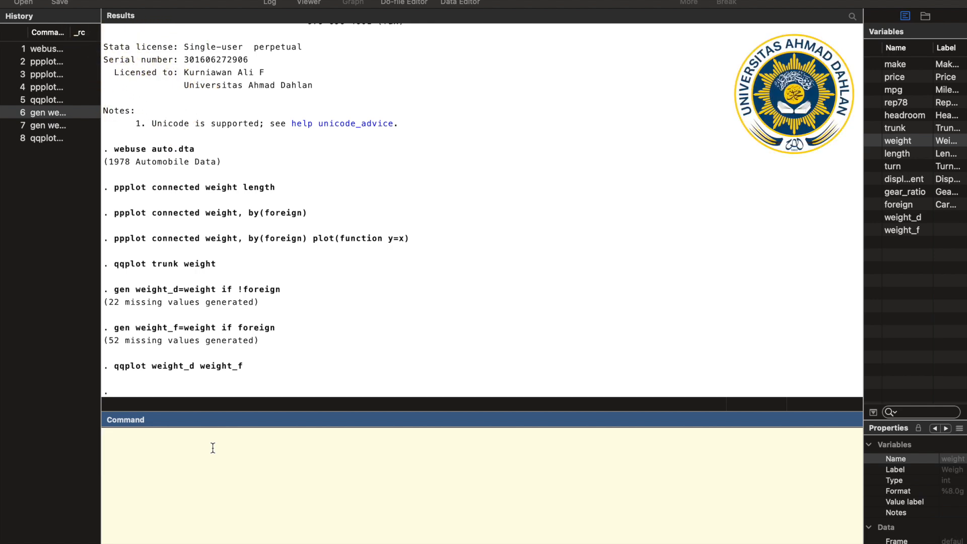
type("qqpl")
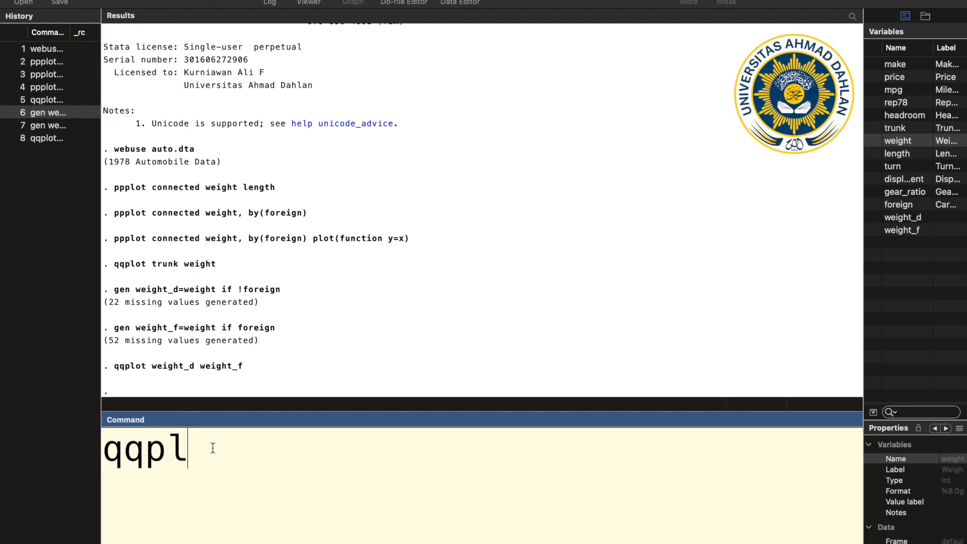
type("otg")
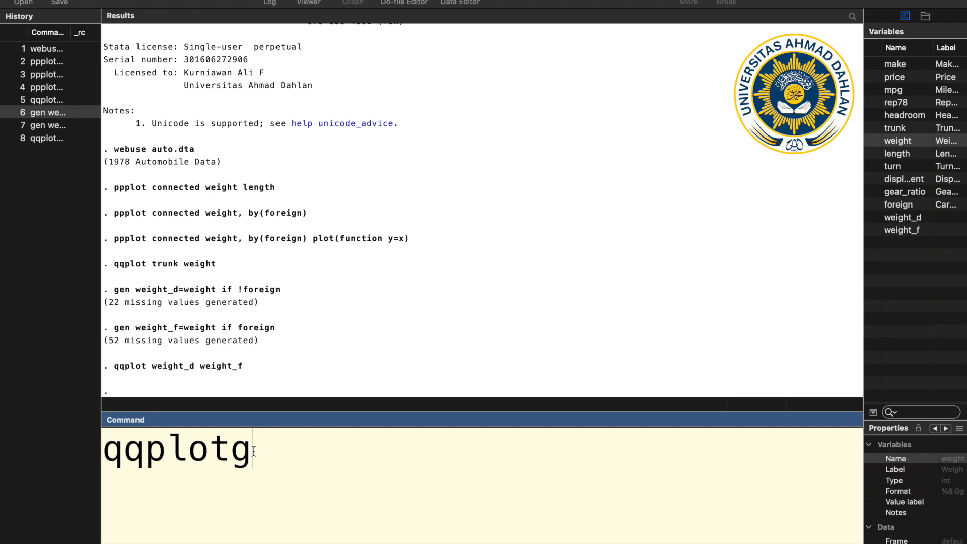
key("BackSpace")
key("BackSpace")
key("BackSpace")
key("BackSpace")
key("BackSpace")
key("BackSpace")
key("BackSpace")
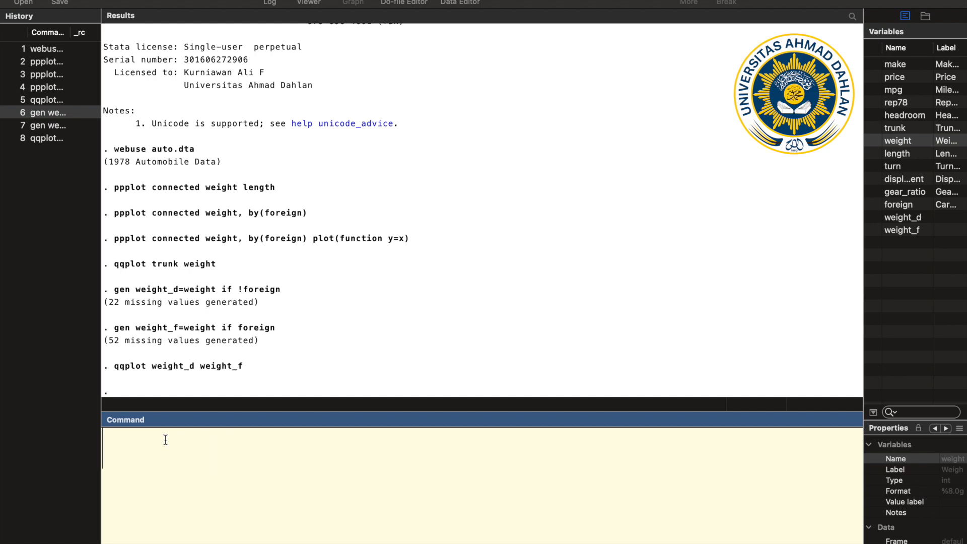
Install the qqplotg package from SSC with the command "ssc install qqplotg"
type("ssc")
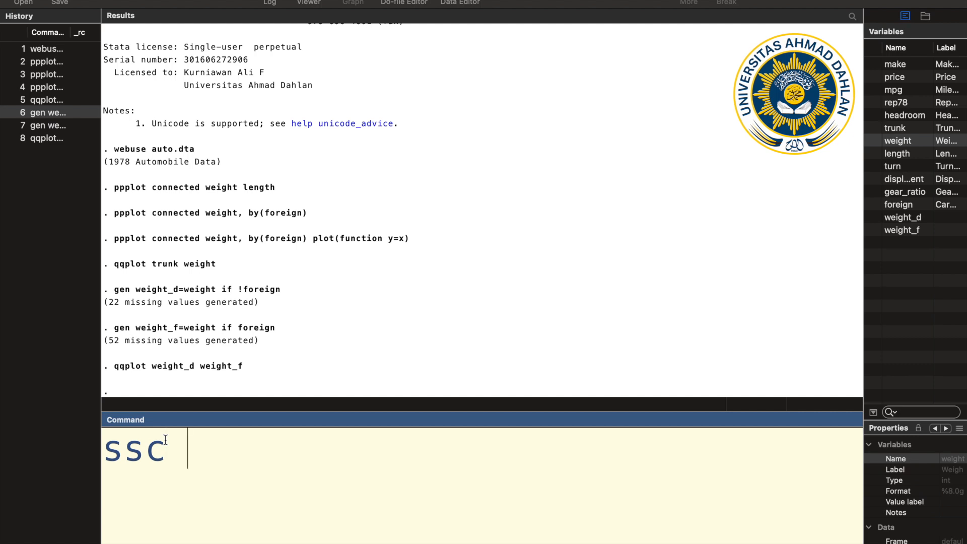
type(" install ")
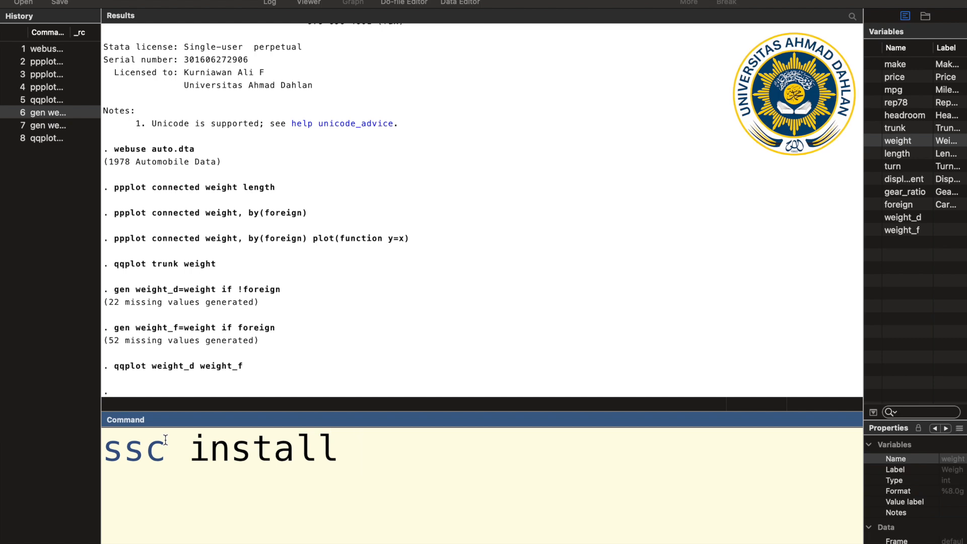
type("qqplotg")
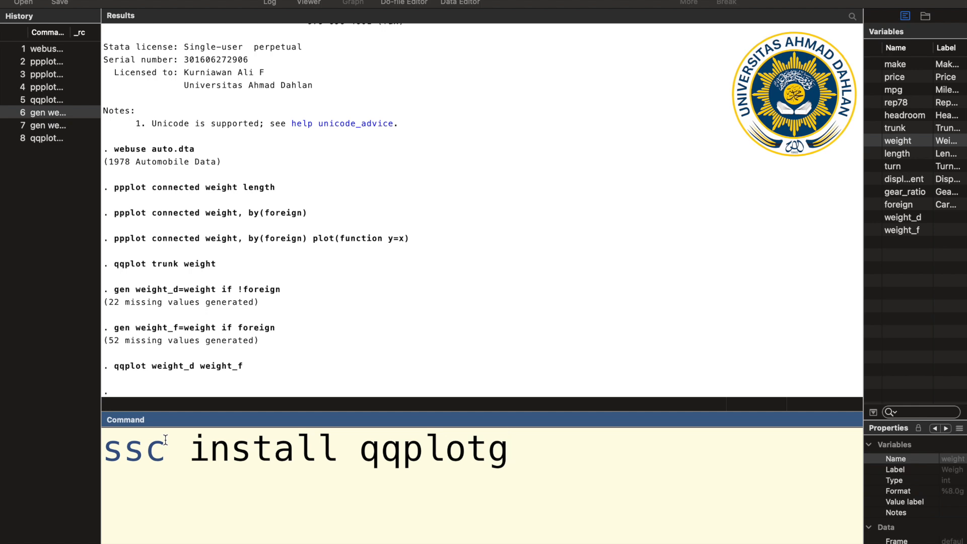
key("Return")
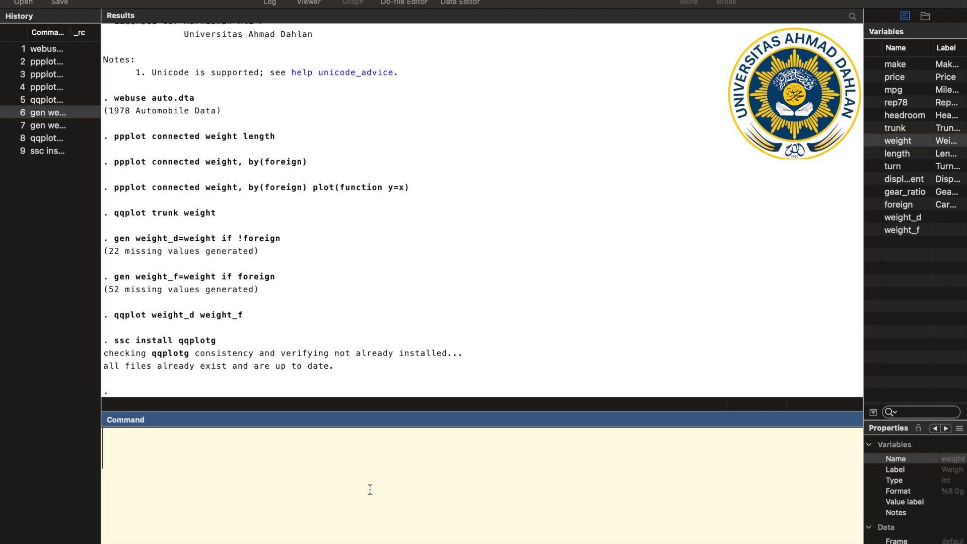
Draw a Q-Q plot of weight by car origin with the command "qqplotg weight, over(foreign)"
type("qqplot")
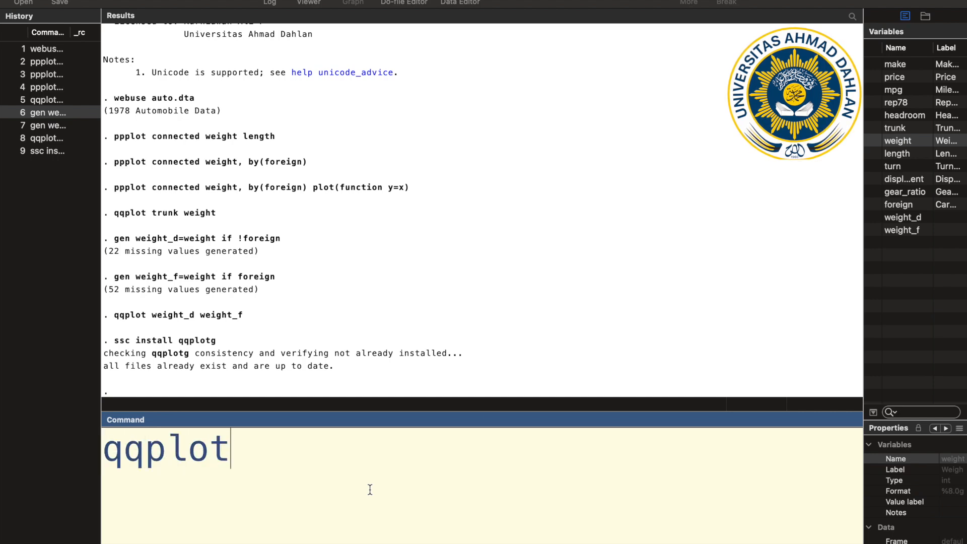
type("g")
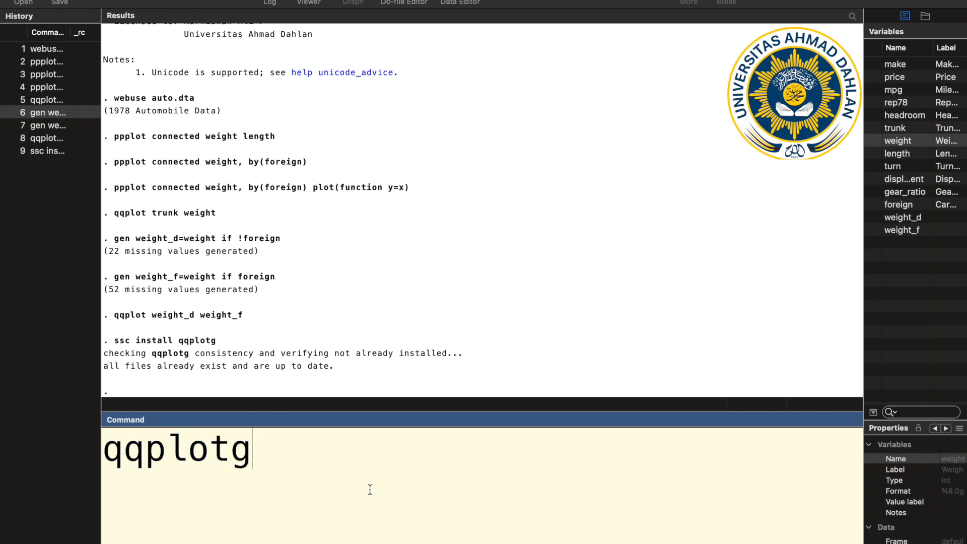
type(" weigh")
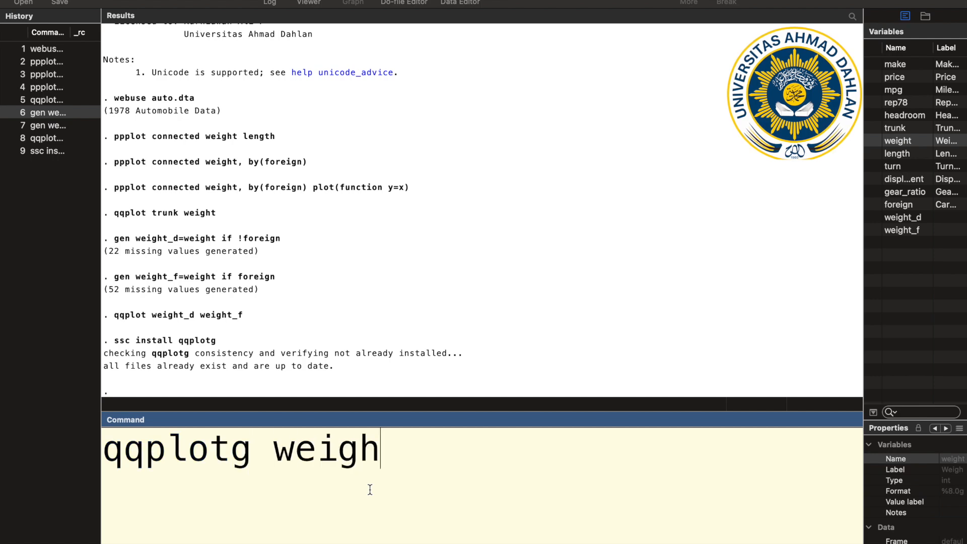
type("t, ")
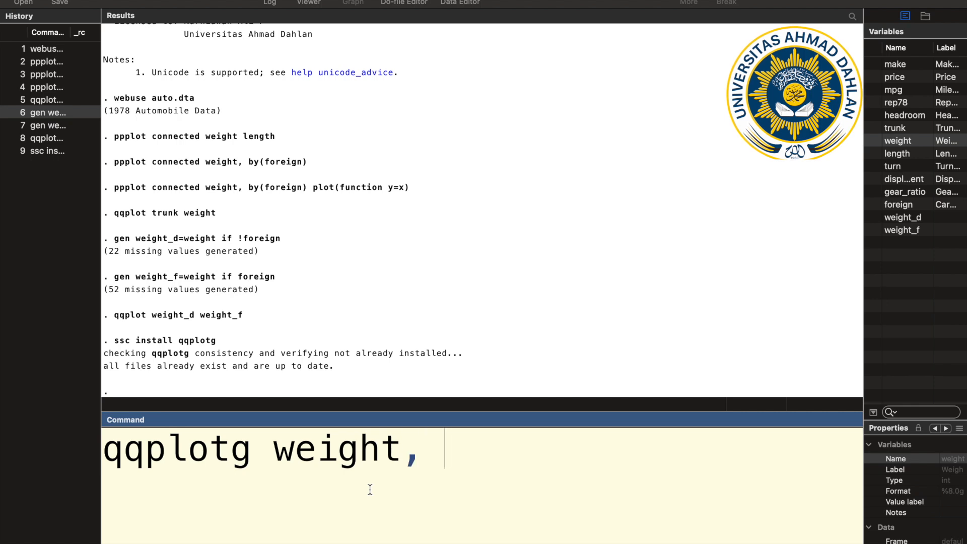
type("over")
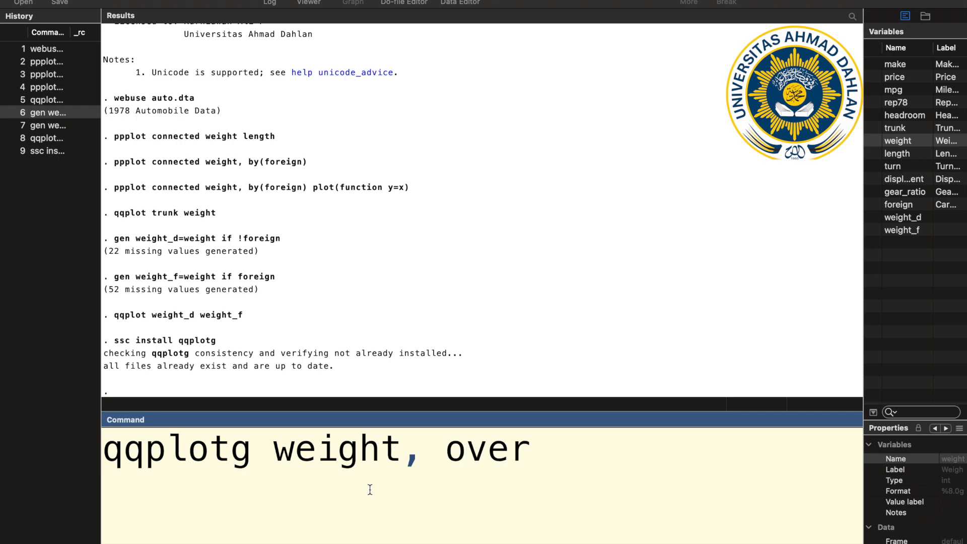
type("(f")
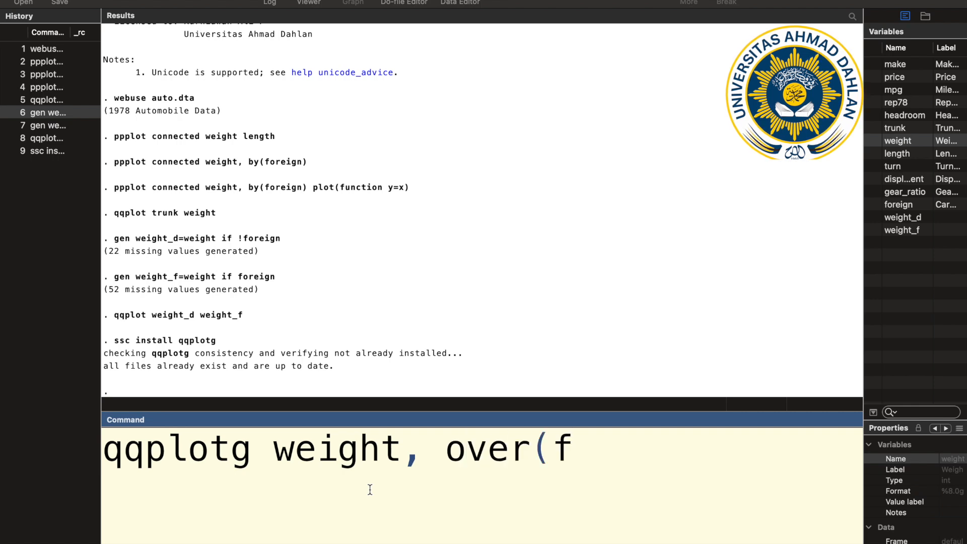
type("oreign)")
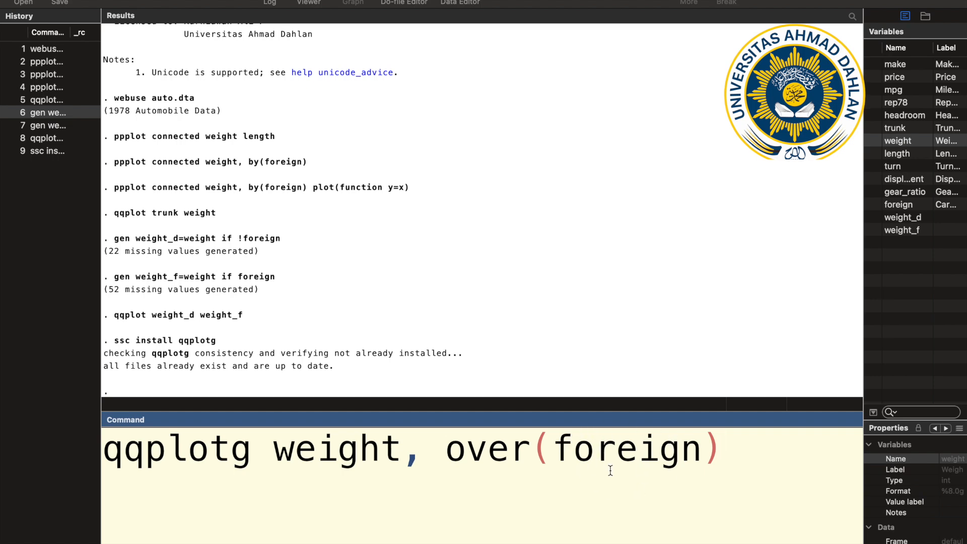
key("Return")
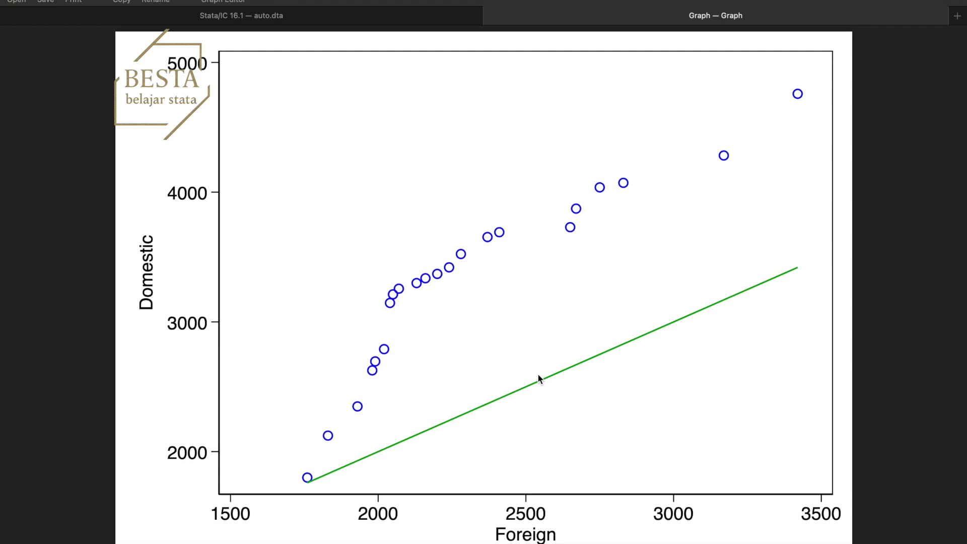
Recall the qqplotg command, run it with the dvm option as "qqplotg weight, over(foreign) dvm", and close the resulting graph
left_click(395, 23)
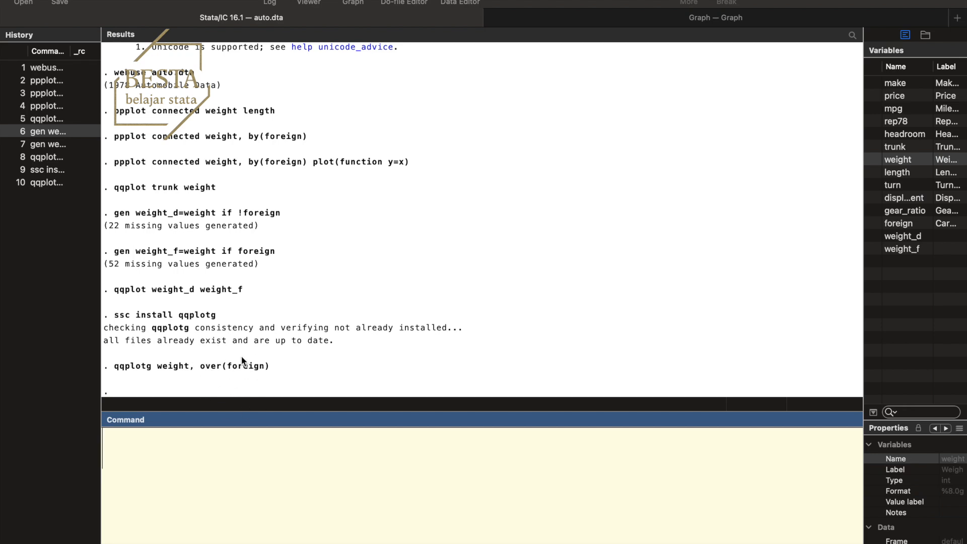
left_click(56, 185)
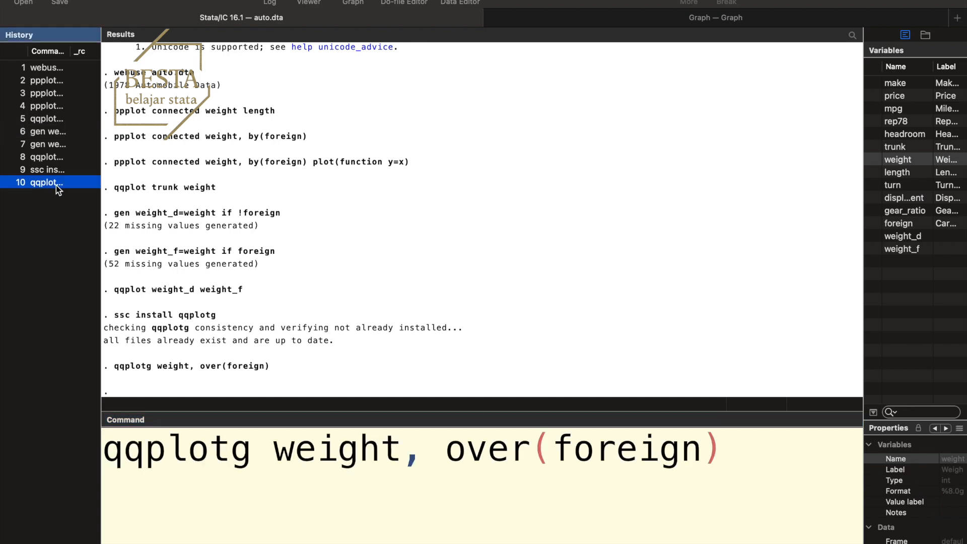
left_click(733, 467)
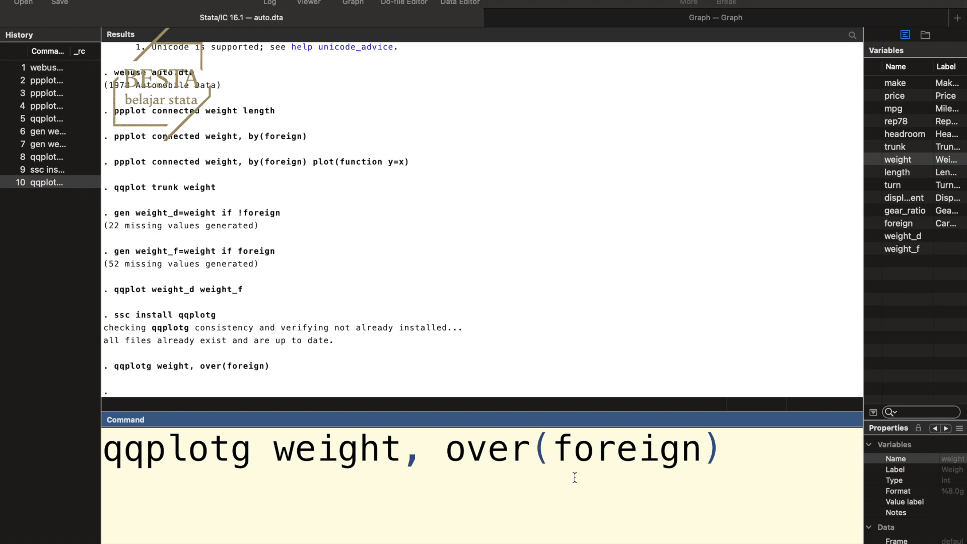
type("dvm")
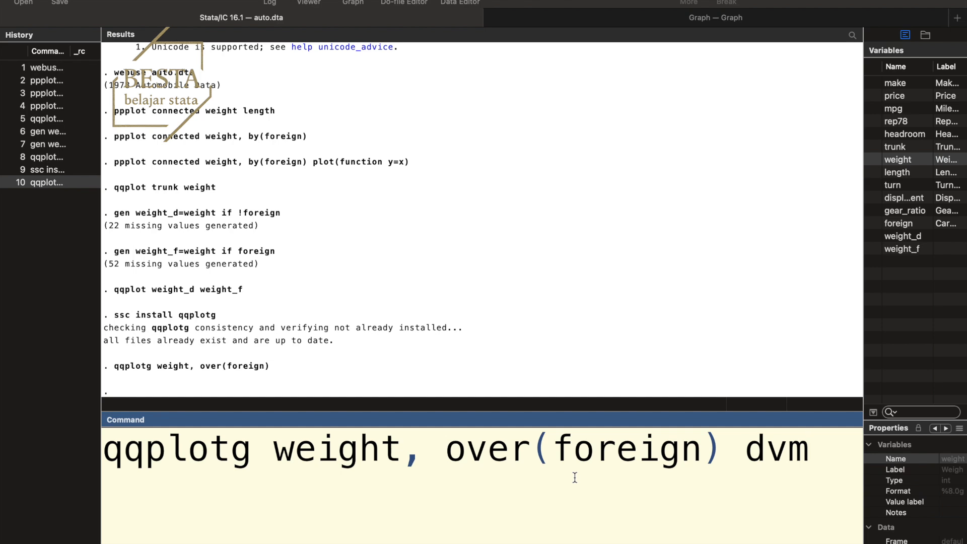
key("Return")
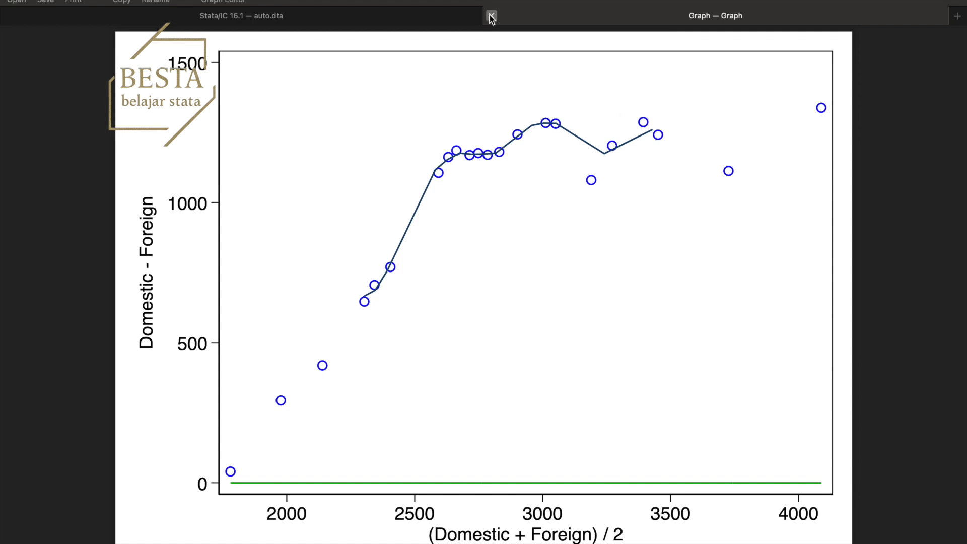
left_click(490, 15)
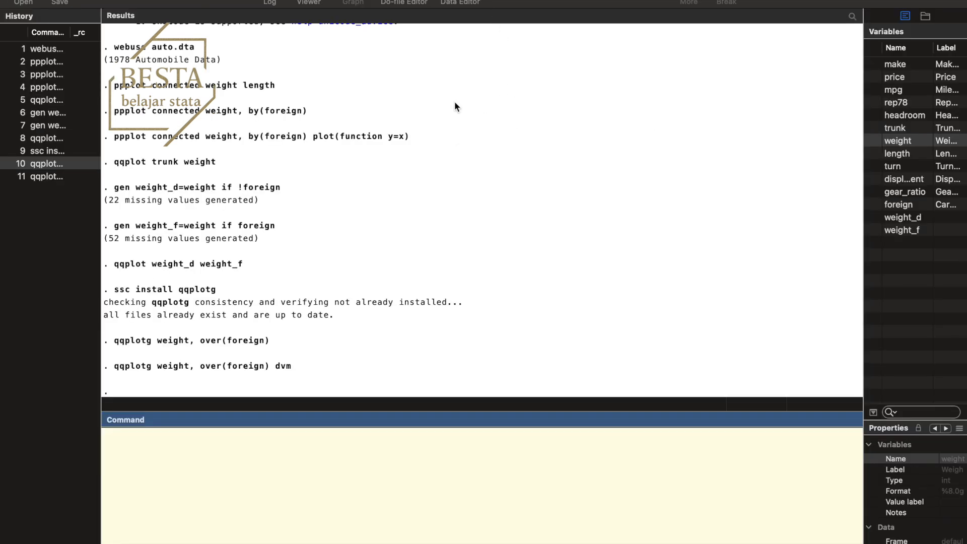
Recall the last qqplotg command, replace dvm with dvp, and run "qqplotg weight, over(foreign) dvp"
left_click(59, 181)
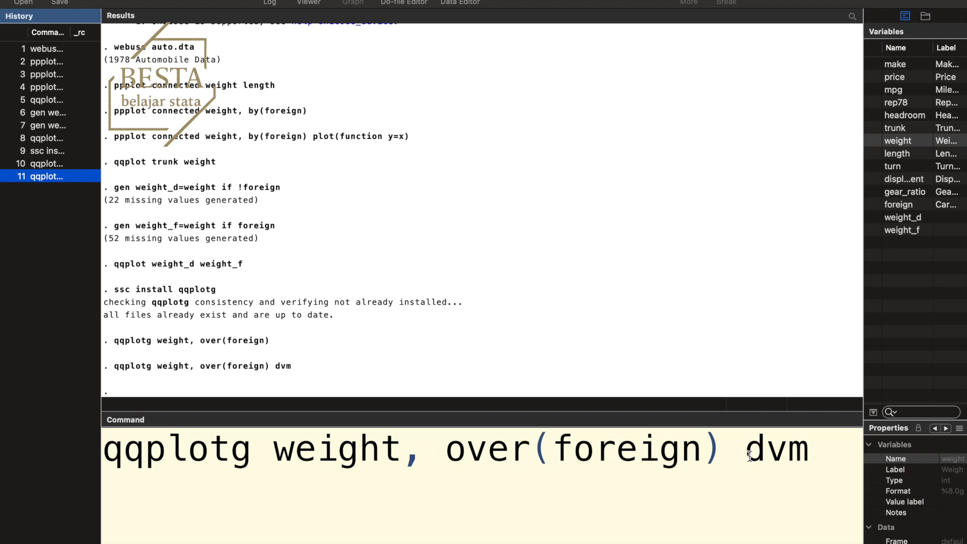
left_click(810, 456)
key("BackSpace")
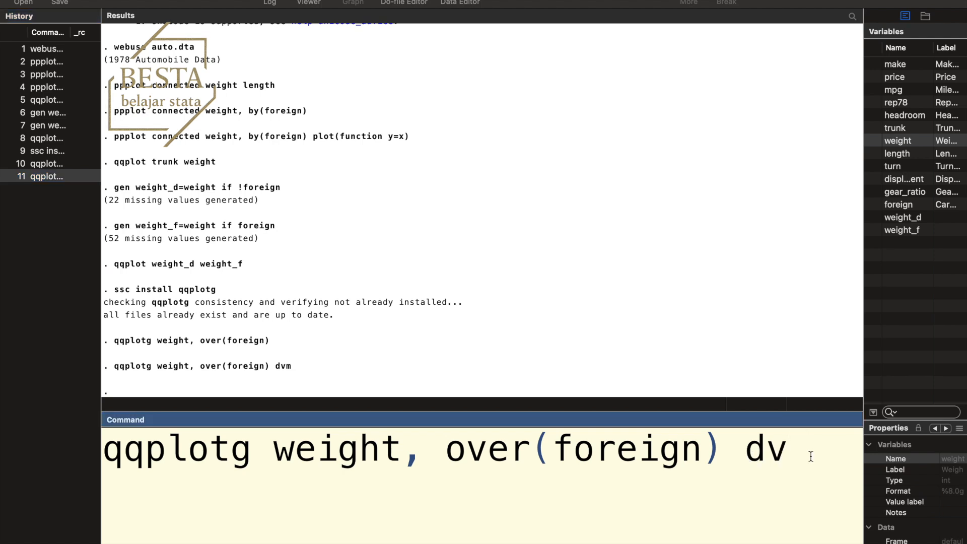
type("p")
key("Return")
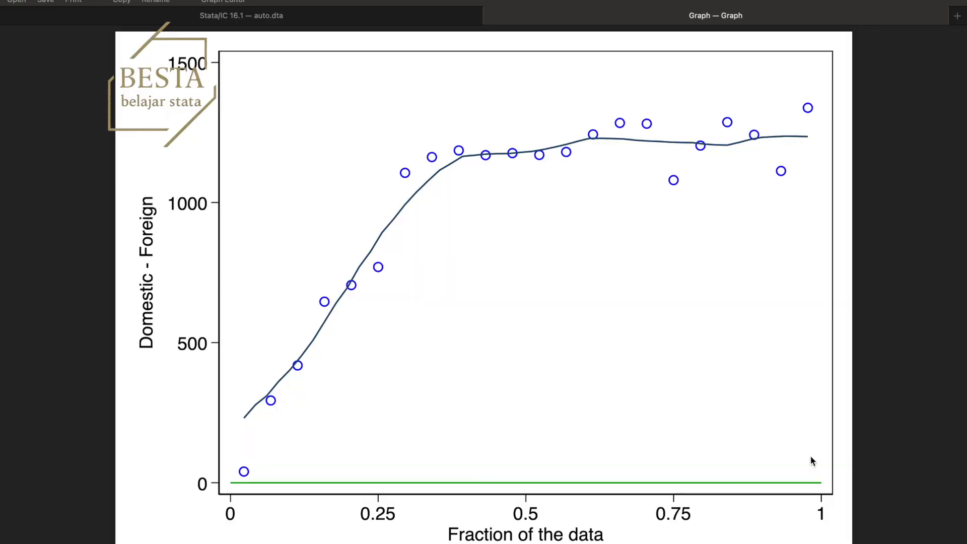